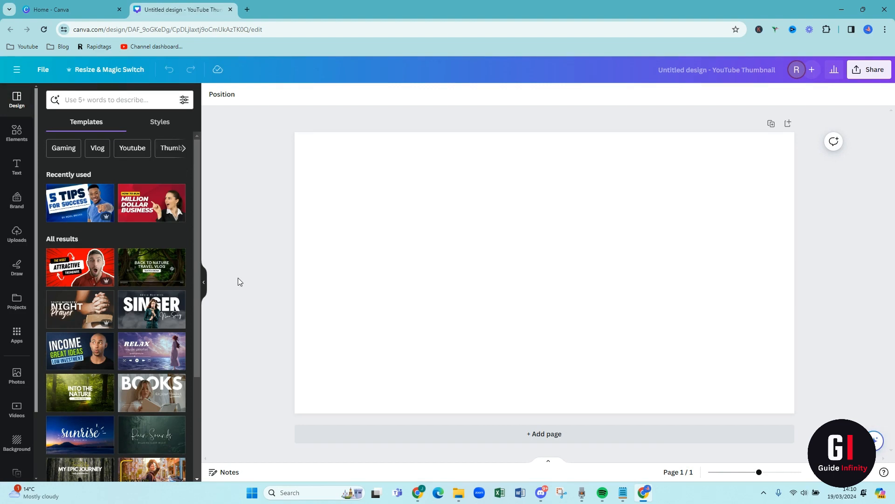
- Place the uploaded photo of the smiling woman on the page and remove its background
click(17, 241)
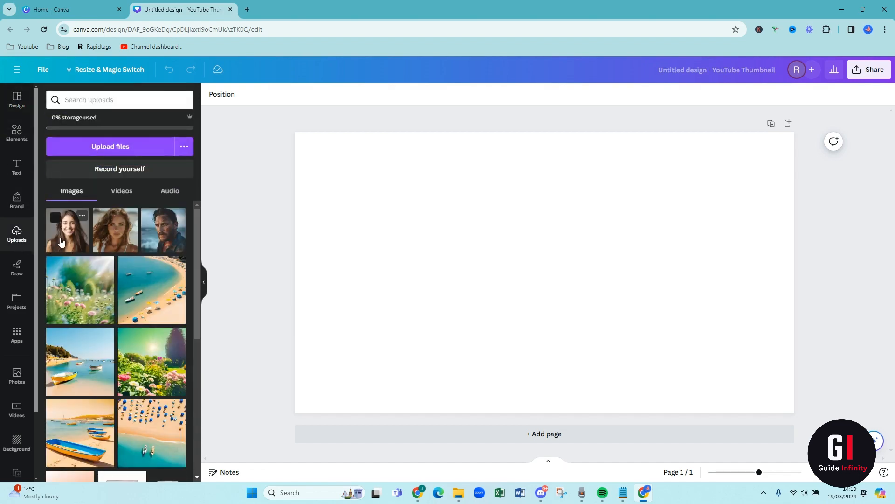
click(61, 242)
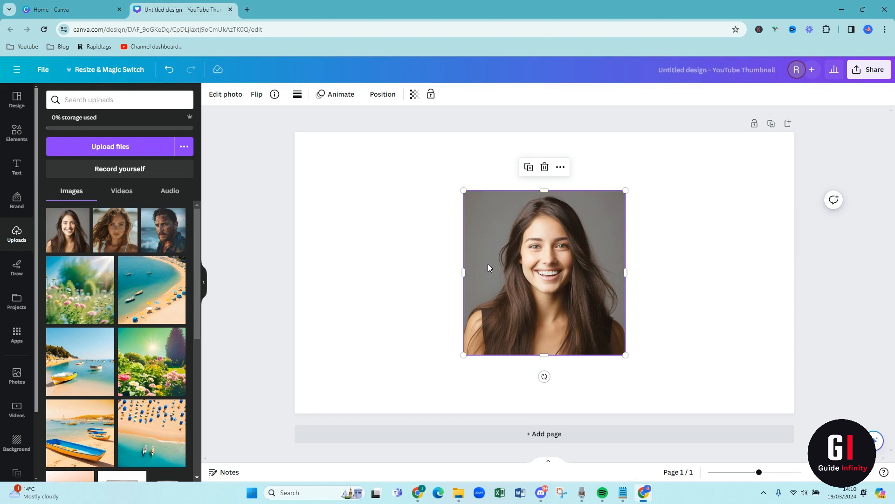
click(429, 266)
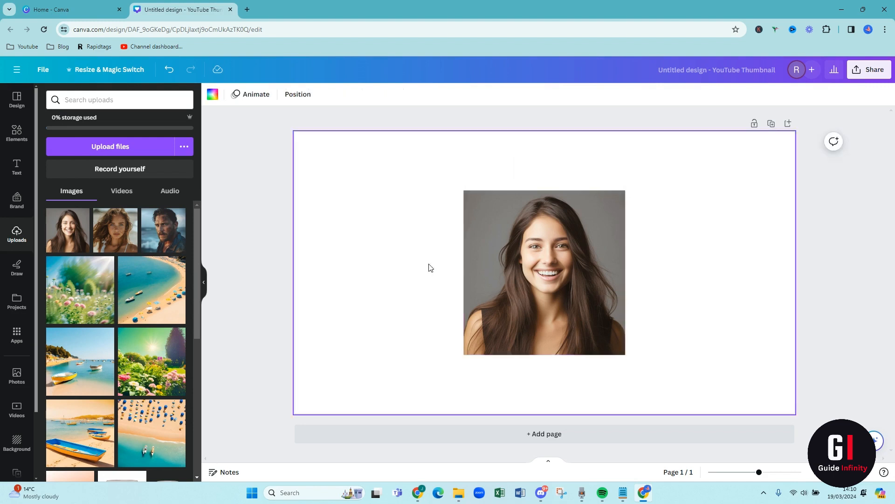
click(504, 267)
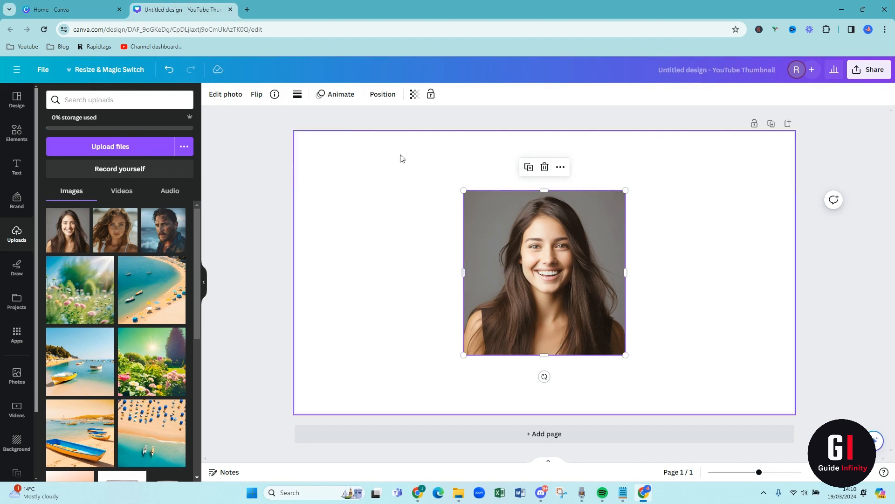
click(227, 95)
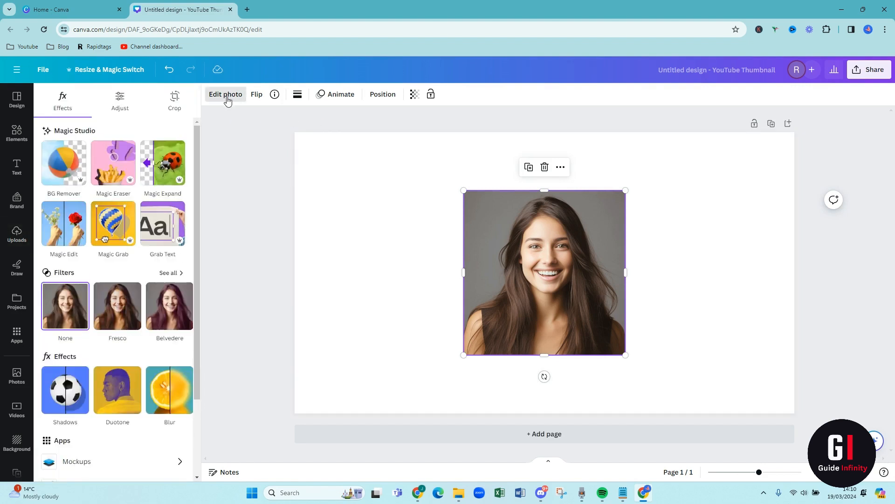
click(66, 184)
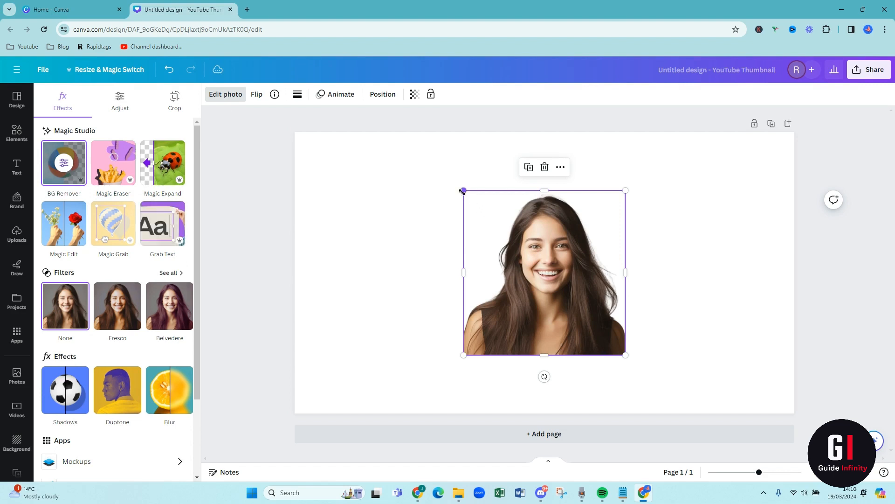
- Enlarge the woman's cutout and move it to the lower right corner of the page, slightly past the right edge
drag(463, 191, 430, 156)
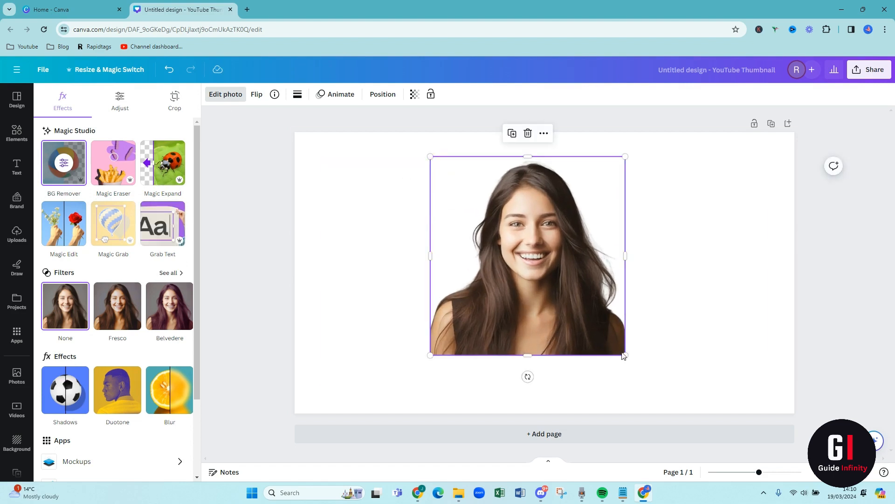
drag(626, 355, 658, 388)
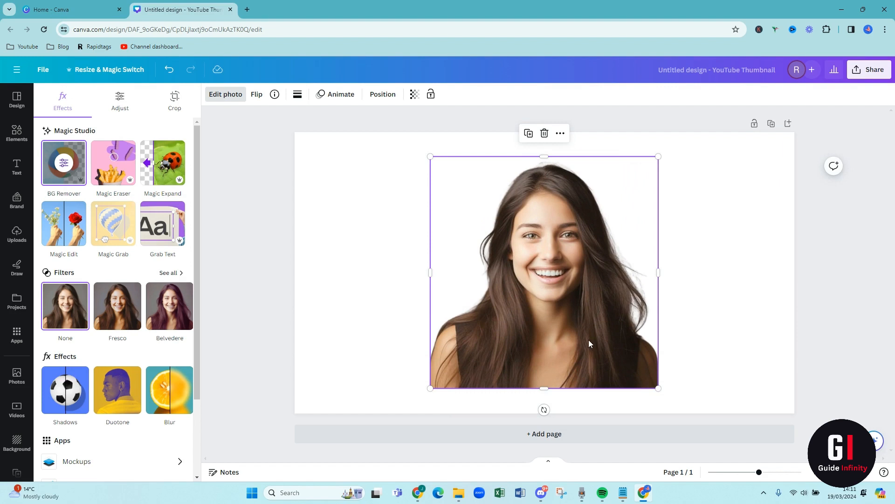
drag(589, 340, 765, 363)
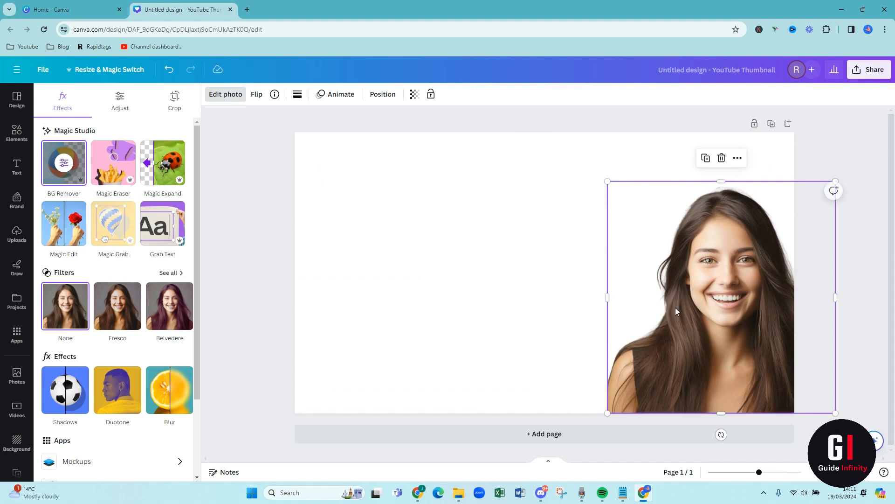
- Apply the recently used grey-to-white gradient as the page background
click(594, 270)
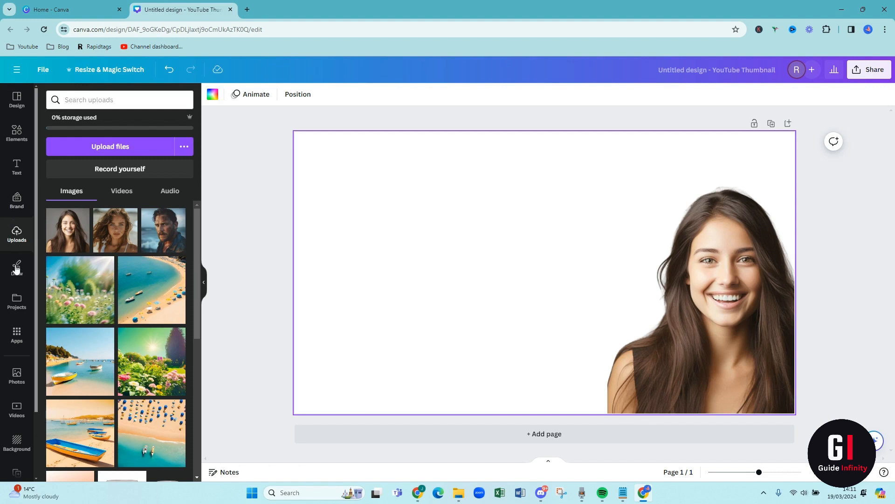
click(18, 448)
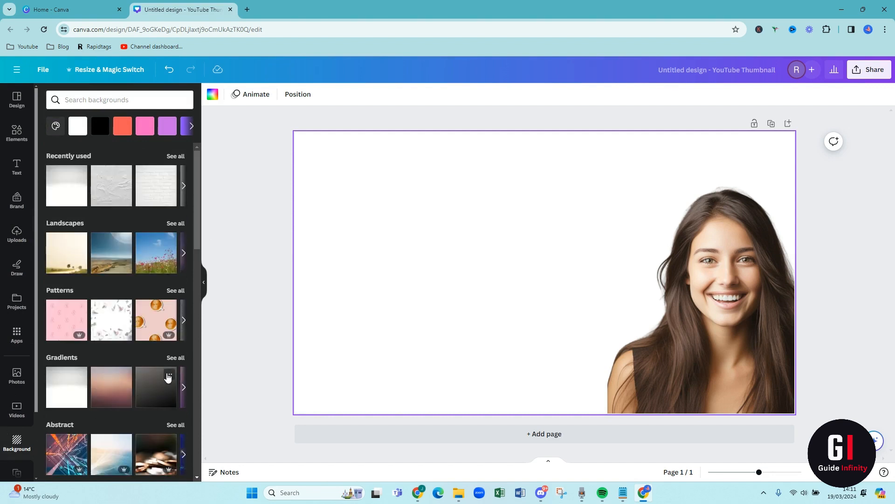
click(59, 184)
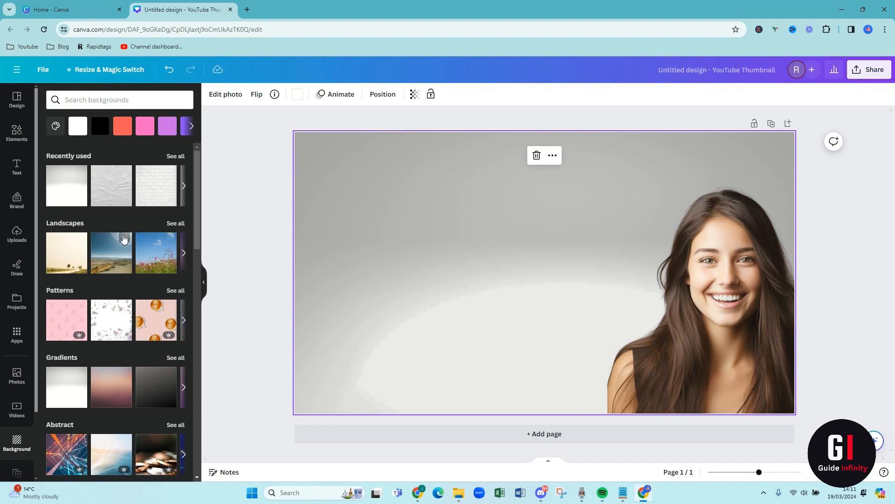
scroll(125, 237, down, 2)
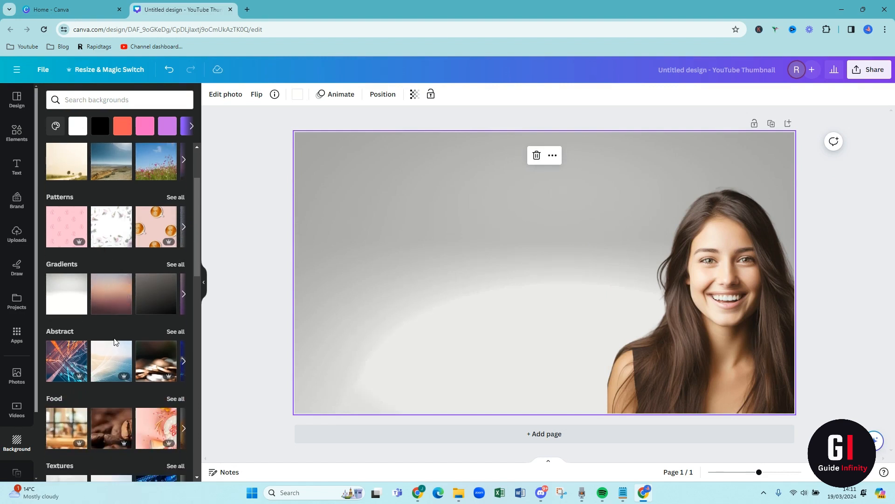
scroll(121, 356, down, 2)
scroll(120, 359, down, 3)
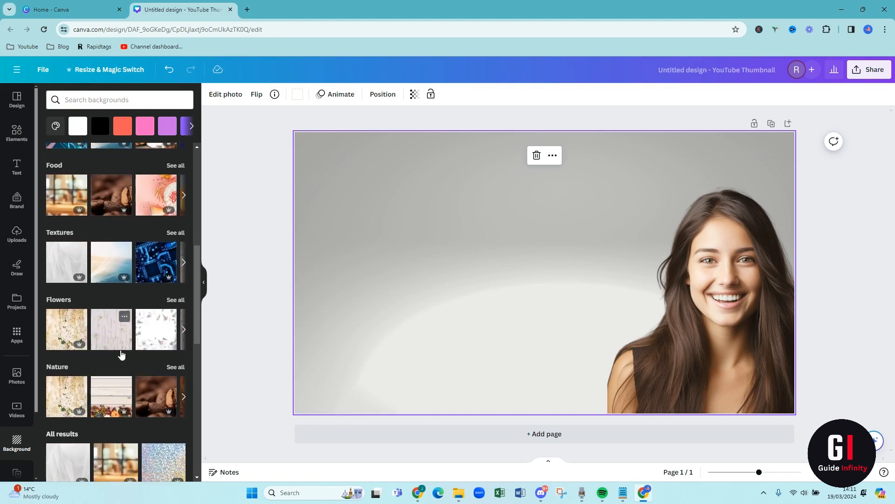
scroll(99, 368, down, 4)
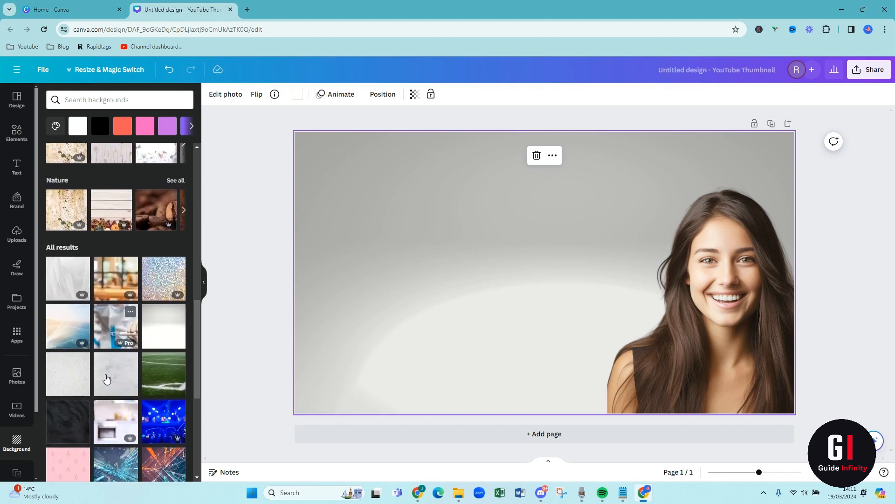
scroll(106, 375, up, 7)
scroll(106, 378, up, 4)
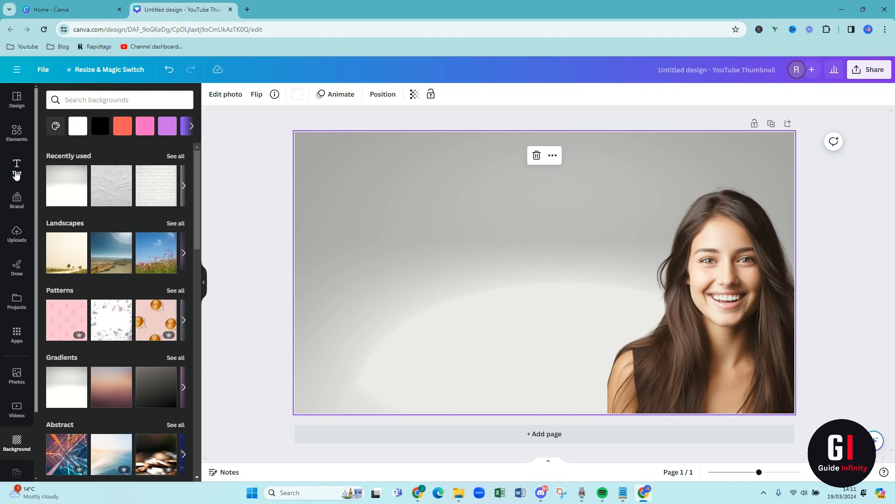
- Add a heading reading "MAGIC MEDIA" and move it to the upper middle of the page
click(16, 174)
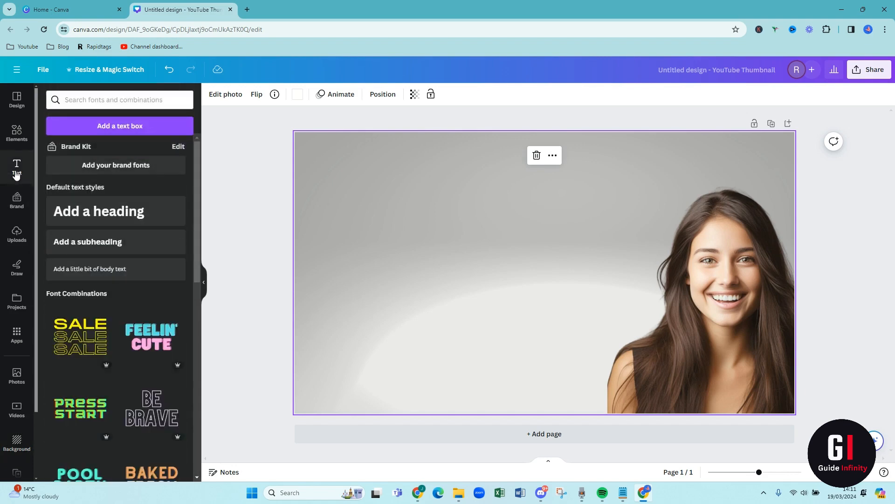
click(108, 212)
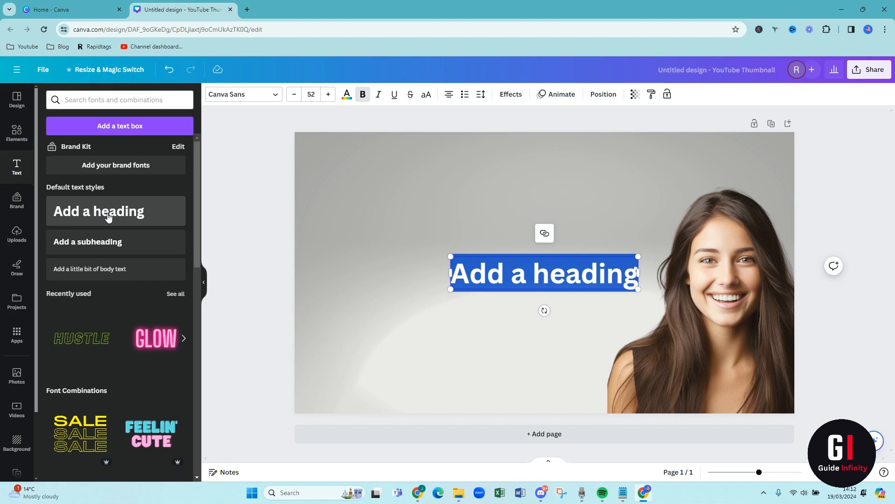
text(MAGIC MED)
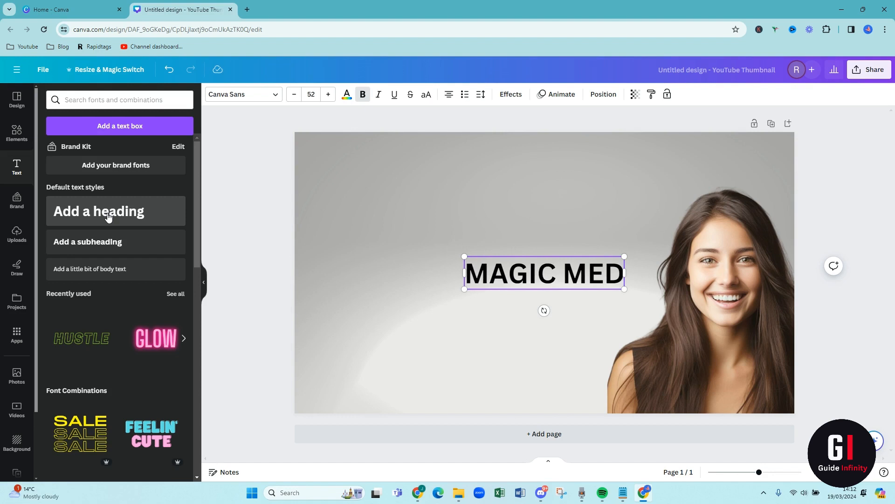
text(IA)
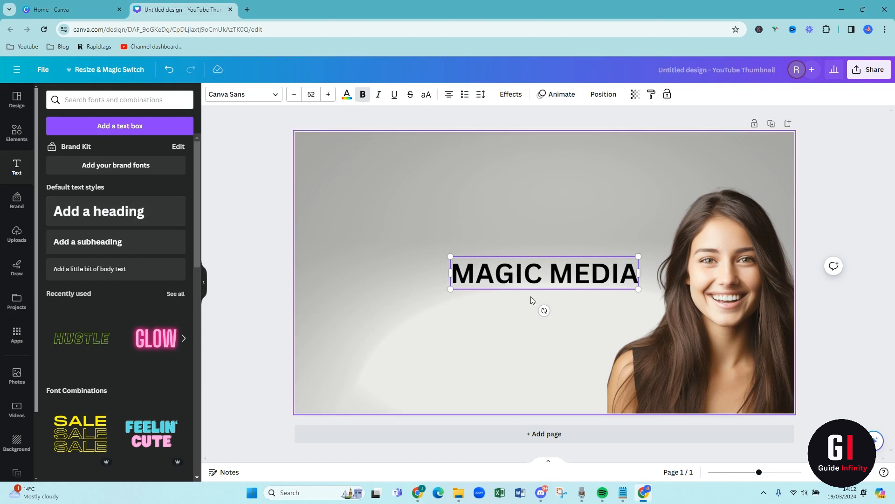
drag(527, 272, 461, 153)
- Set the MAGIC MEDIA heading's font size to 80 and its font to Anton
click(488, 226)
click(311, 94)
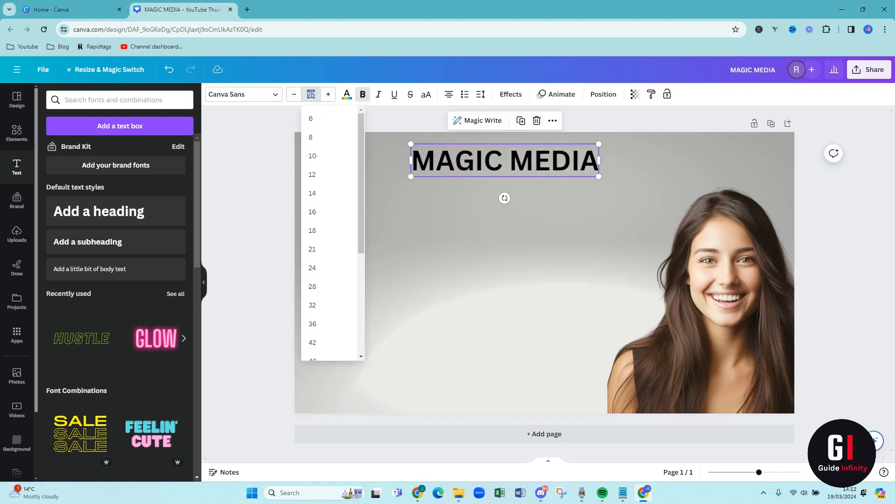
text(80)
key(Return)
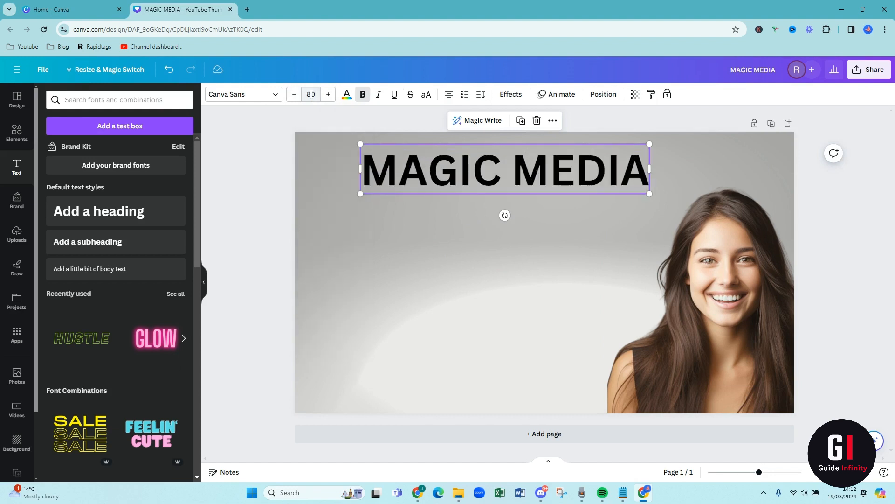
click(254, 95)
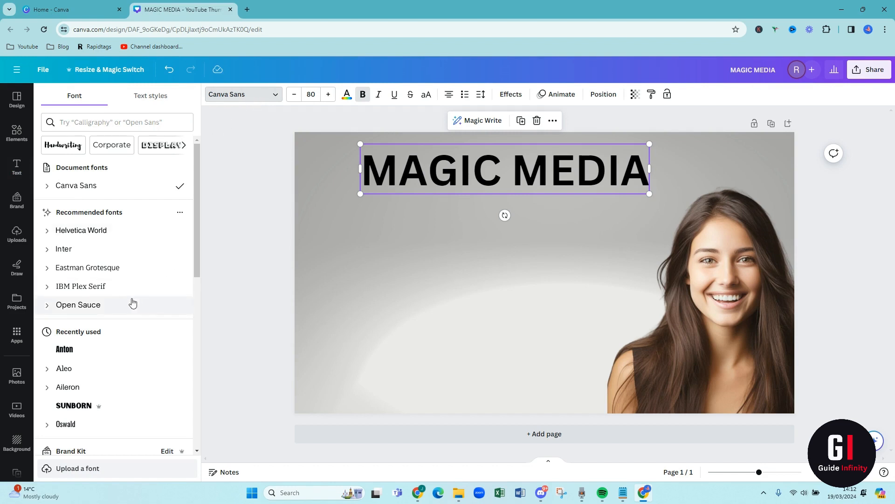
scroll(111, 293, down, 1)
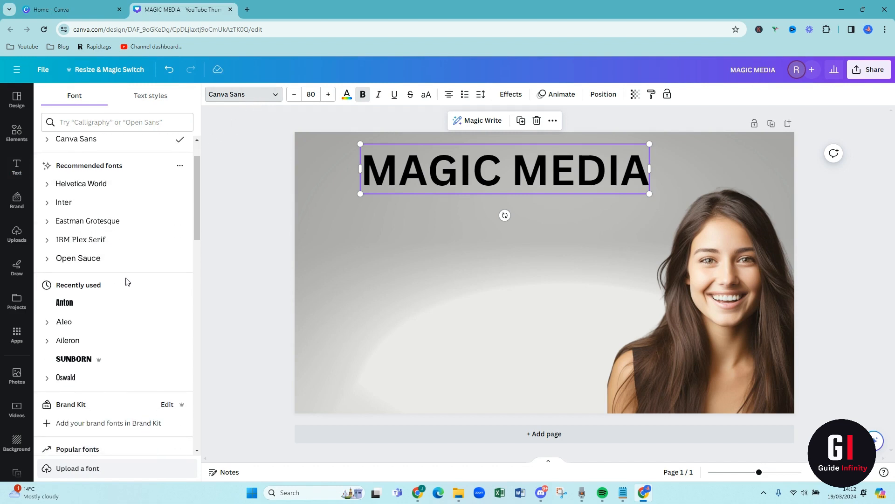
click(135, 304)
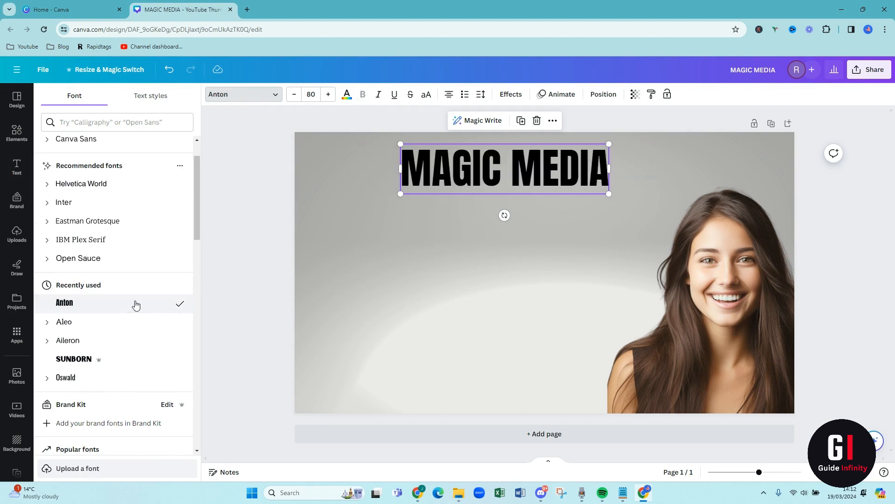
- Try the Archivo Black font on the heading and switch back to Anton
scroll(120, 292, down, 2)
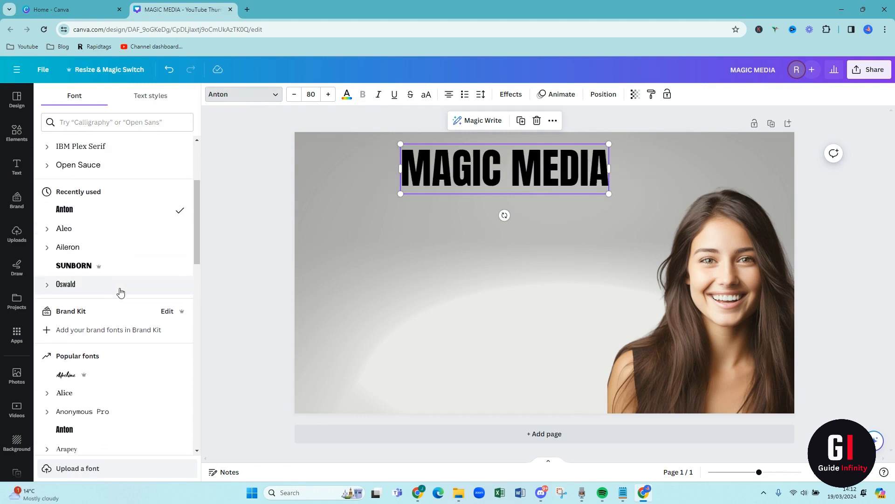
scroll(146, 319, down, 2)
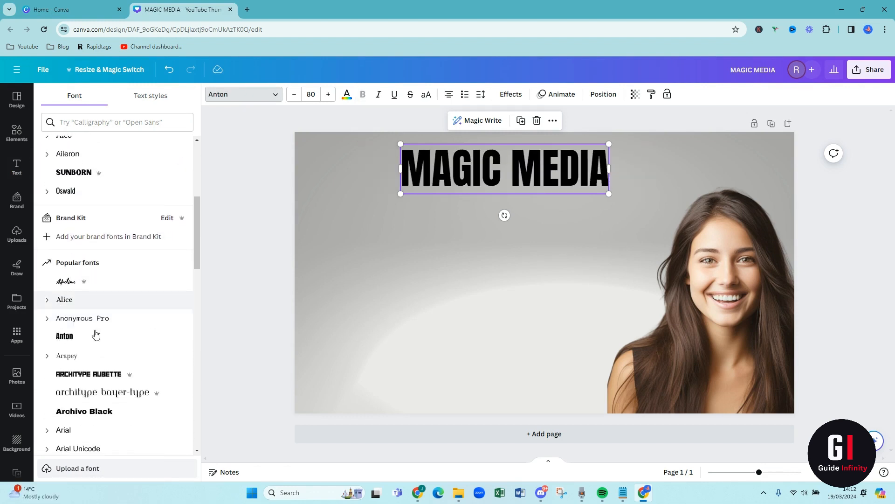
click(97, 412)
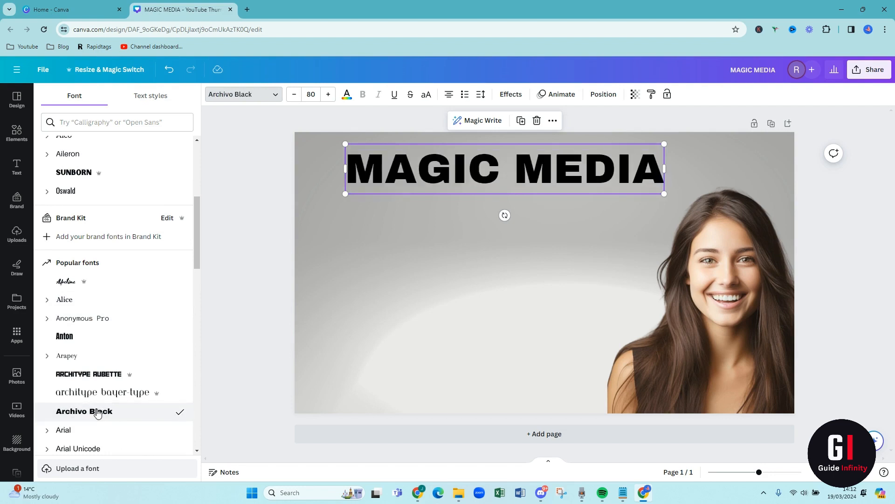
click(74, 337)
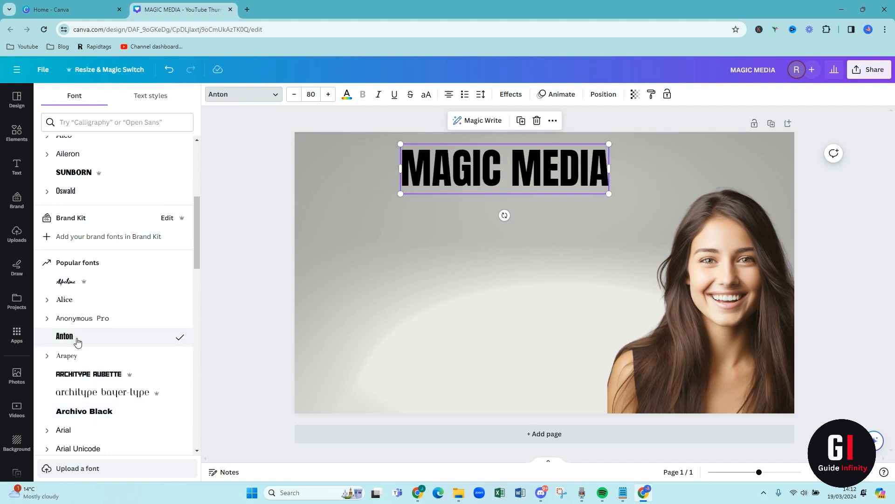
- Set the heading's font size to 100 and scale it up further to about 121 across the upper part of the page
click(311, 94)
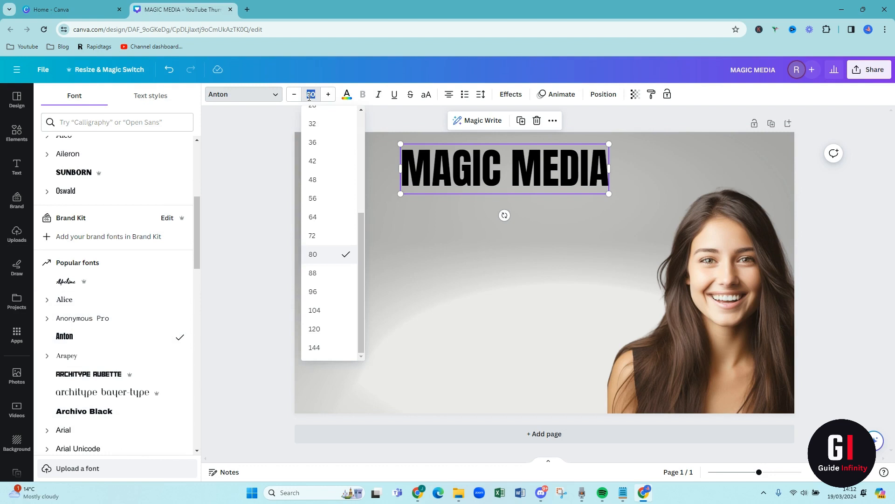
text(100)
key(Return)
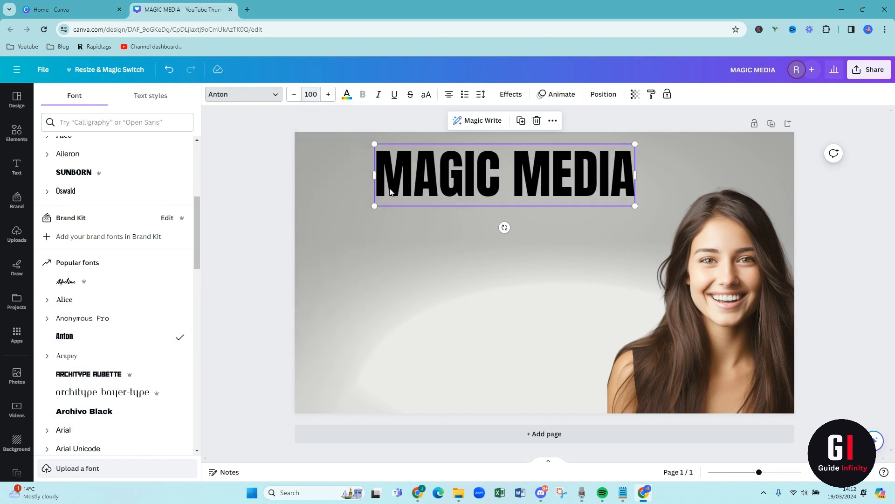
drag(635, 207, 653, 211)
drag(374, 210, 337, 220)
click(355, 259)
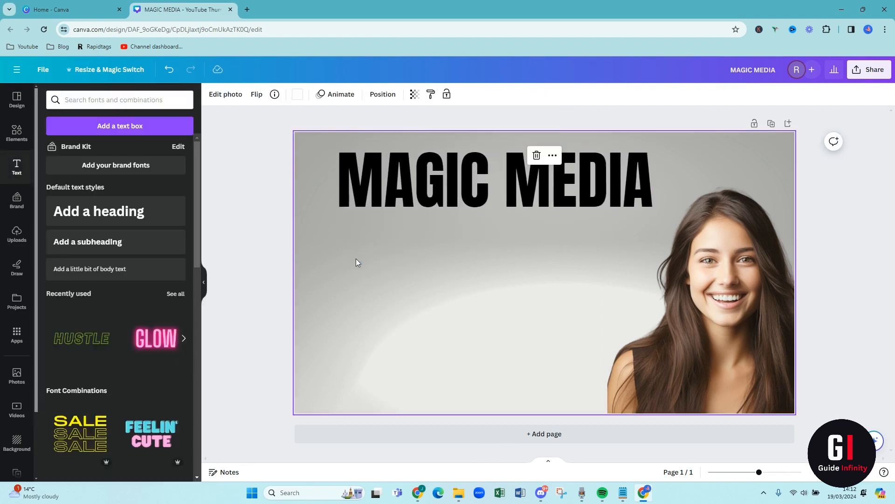
- Recolour the MAGIC MEDIA heading with the near-white photo colour #fcfcfc
click(404, 198)
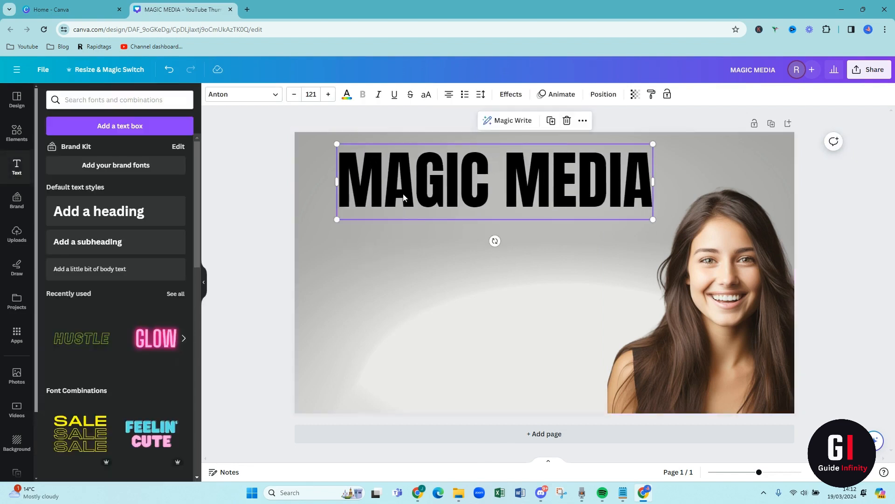
click(348, 95)
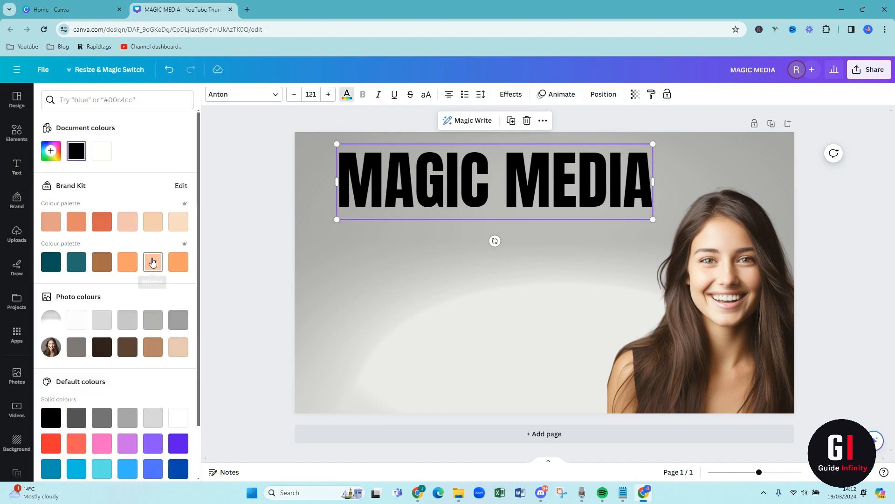
click(75, 326)
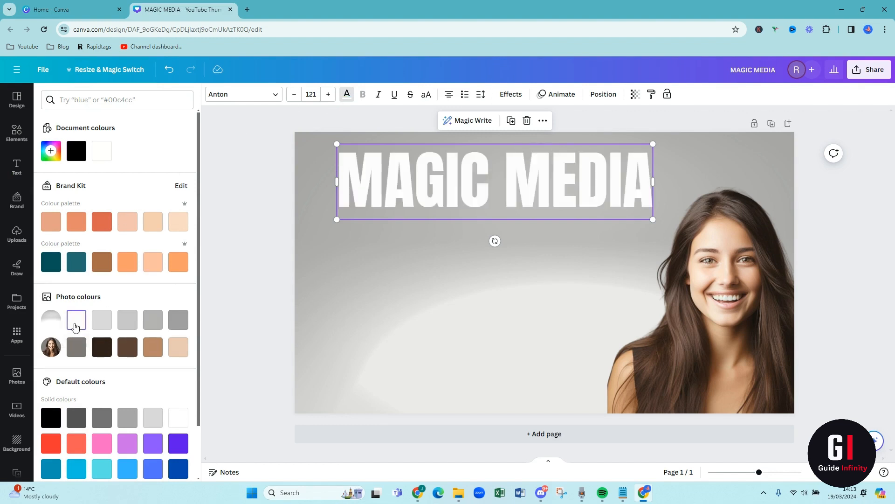
- Try the Shadow, Lift, Splice, Outline, Glitch, Neon and Echo text effects on the MAGIC MEDIA heading
click(355, 256)
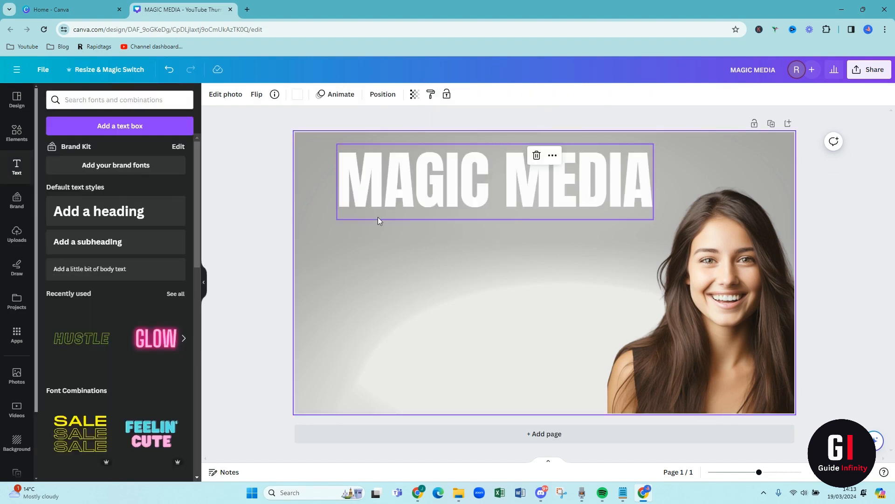
click(379, 198)
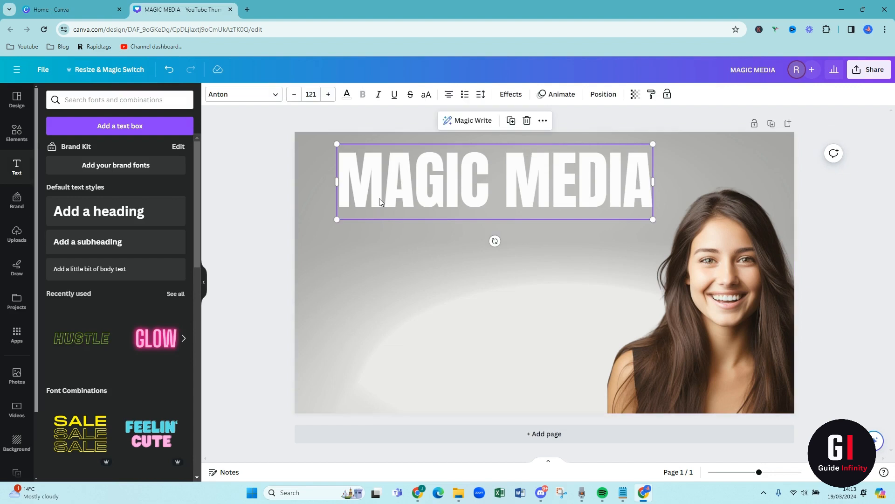
click(511, 97)
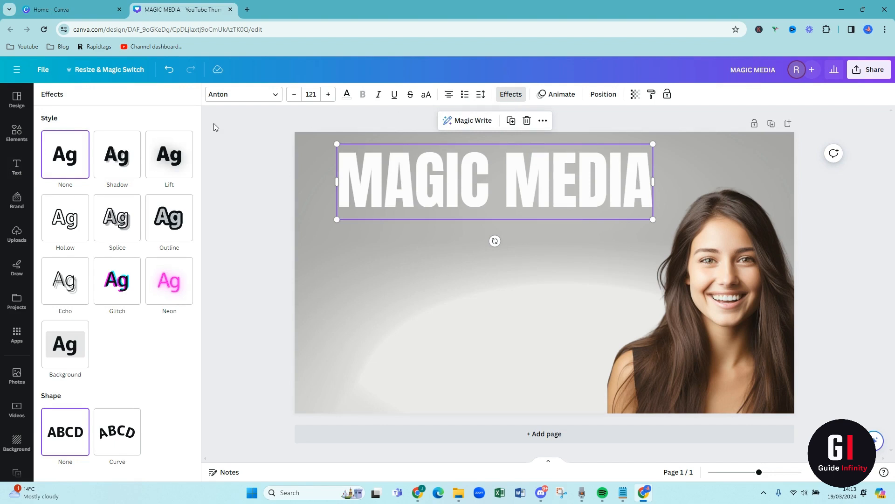
click(110, 171)
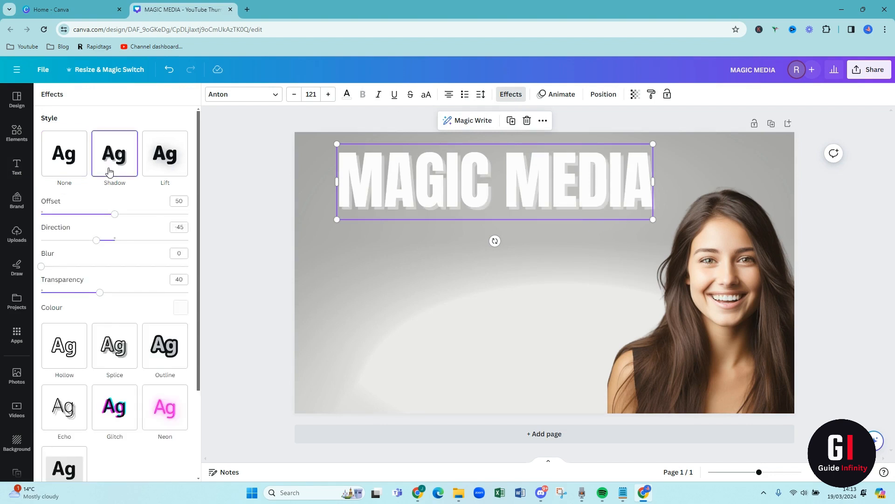
click(149, 170)
click(120, 266)
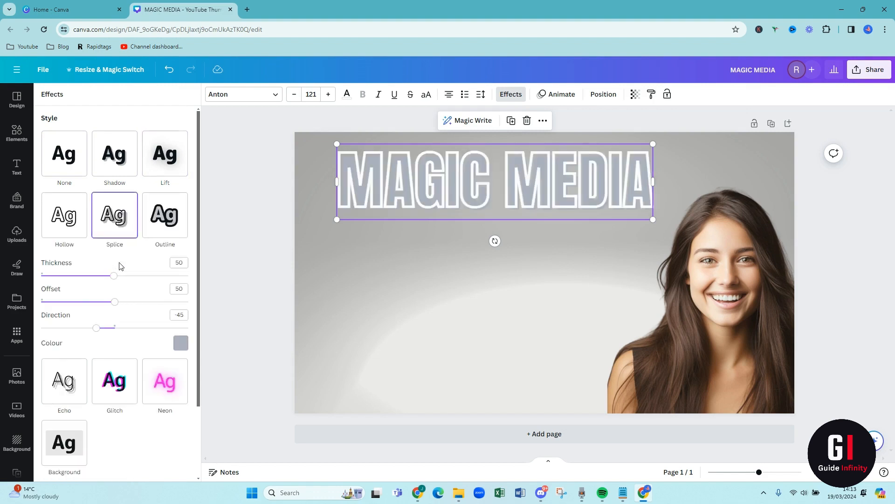
click(167, 230)
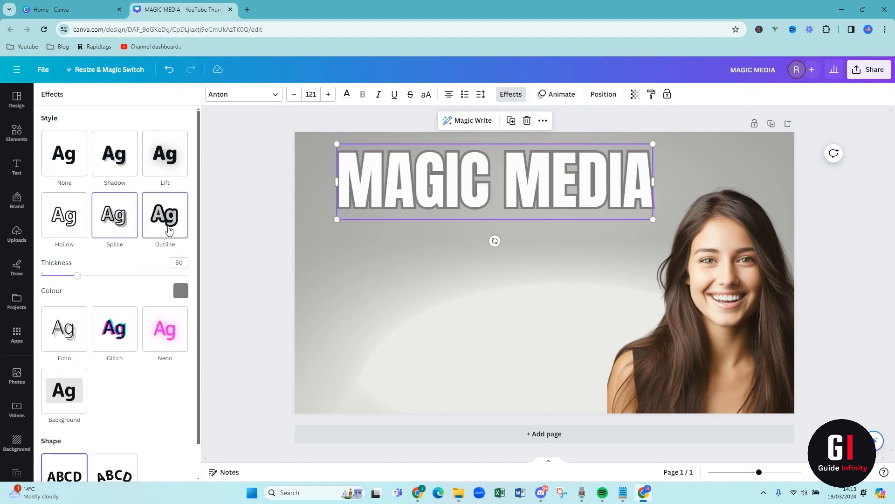
click(126, 345)
click(156, 295)
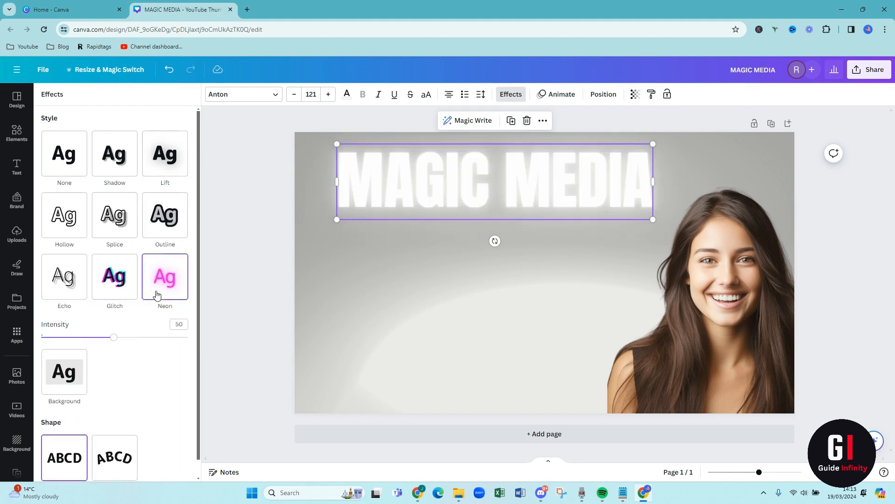
click(82, 287)
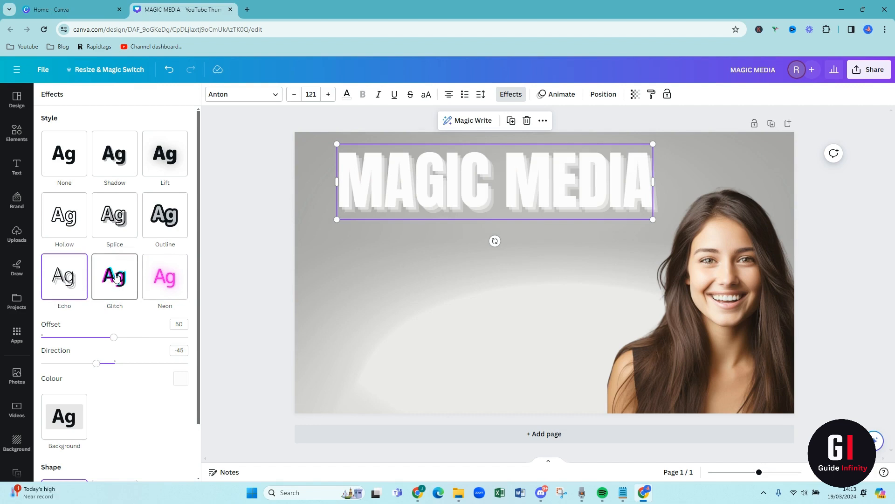
click(156, 169)
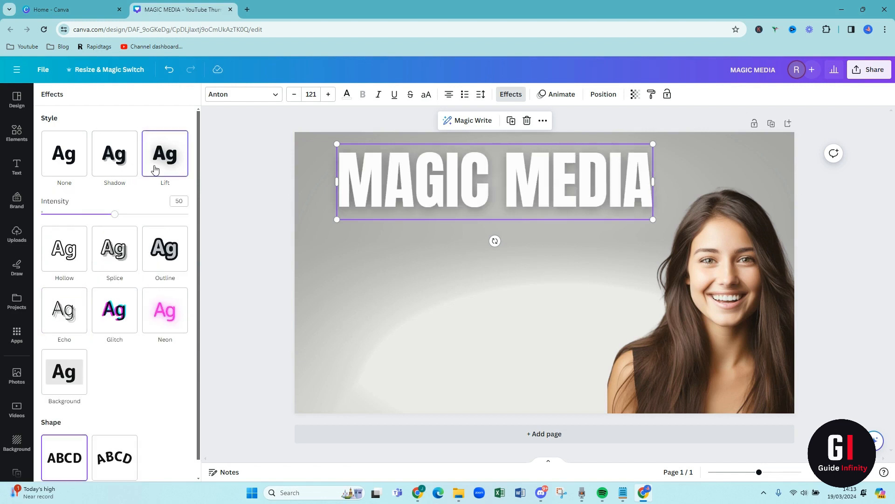
- Apply a black Shadow effect to the MAGIC MEDIA heading with offset 51, direction -54, blur 16 and transparency 53
click(118, 164)
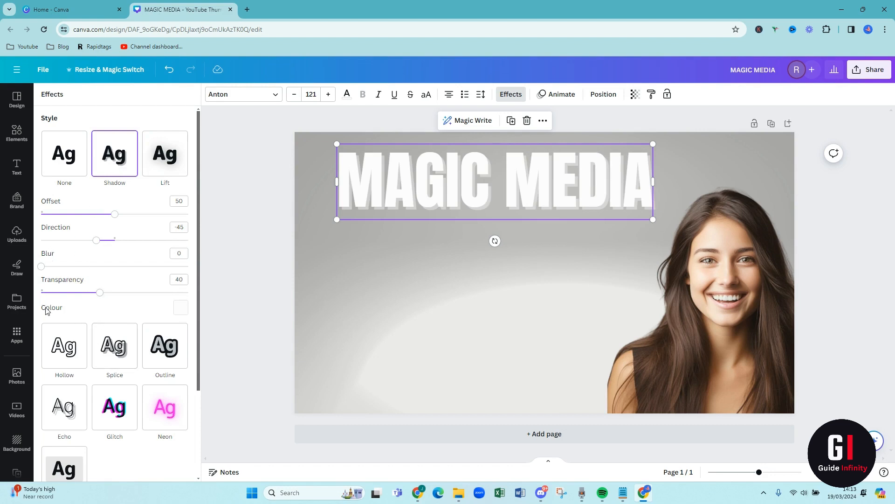
click(181, 308)
scroll(119, 238, down, 2)
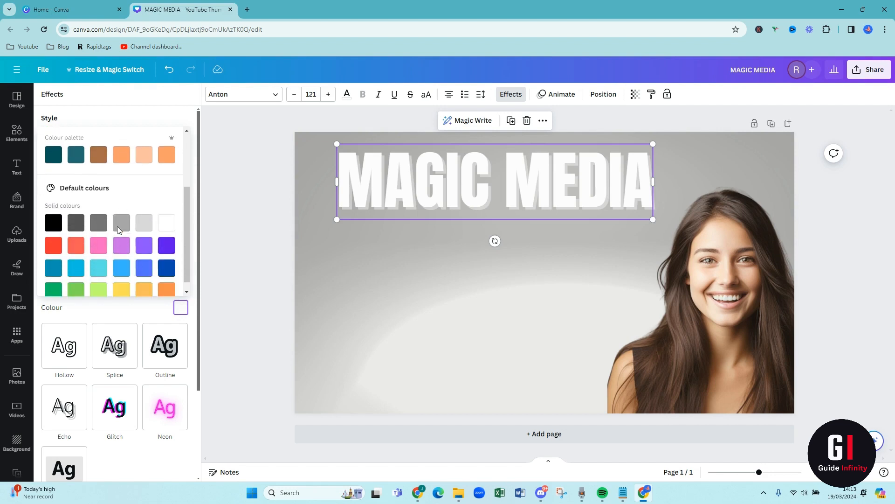
click(51, 224)
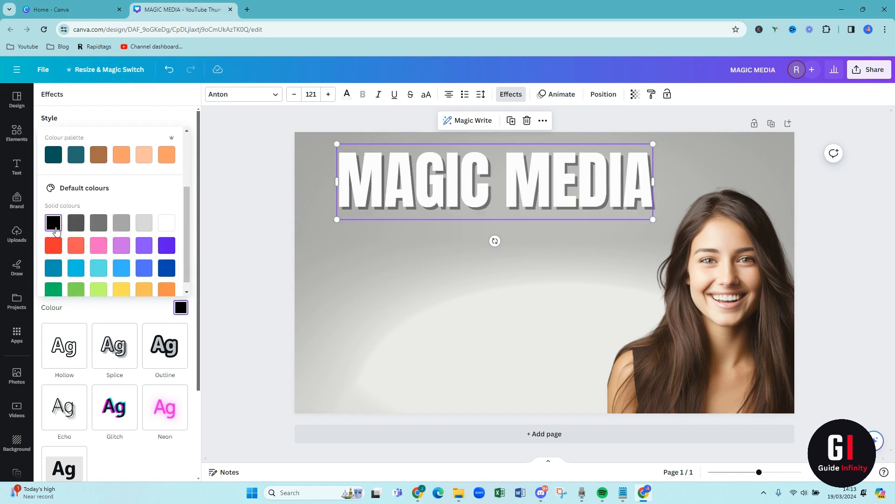
click(135, 311)
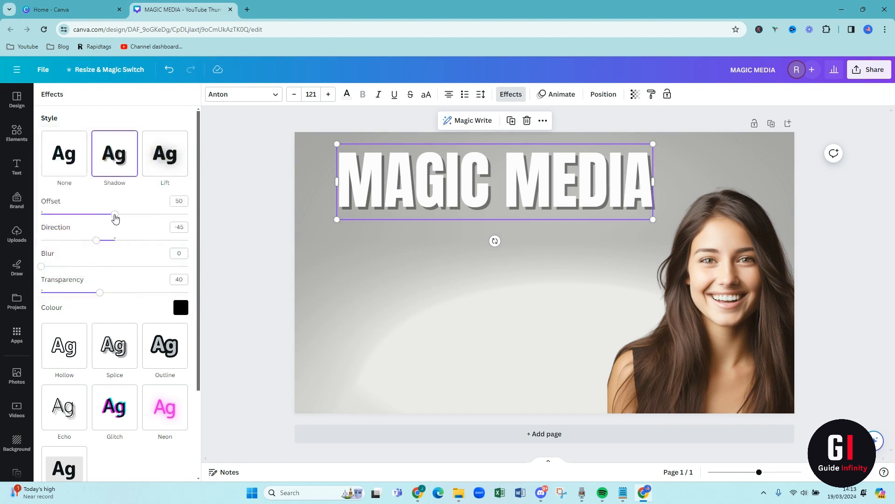
drag(115, 218, 93, 247)
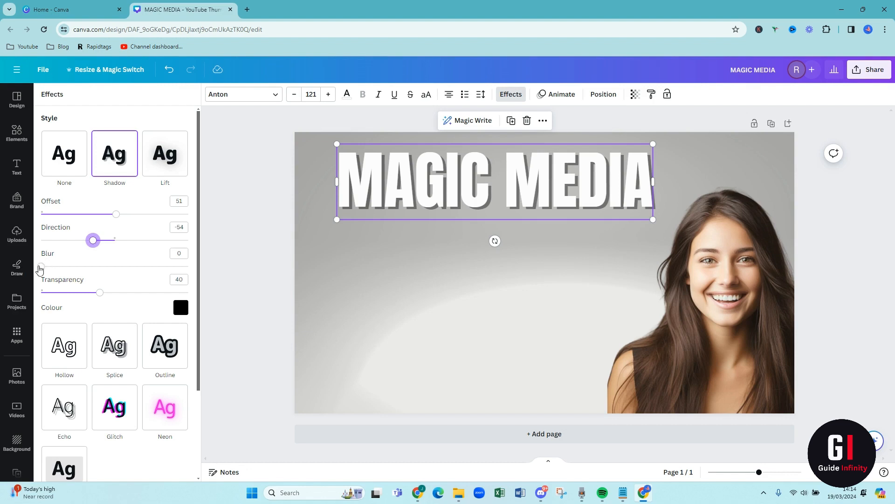
drag(42, 265, 120, 299)
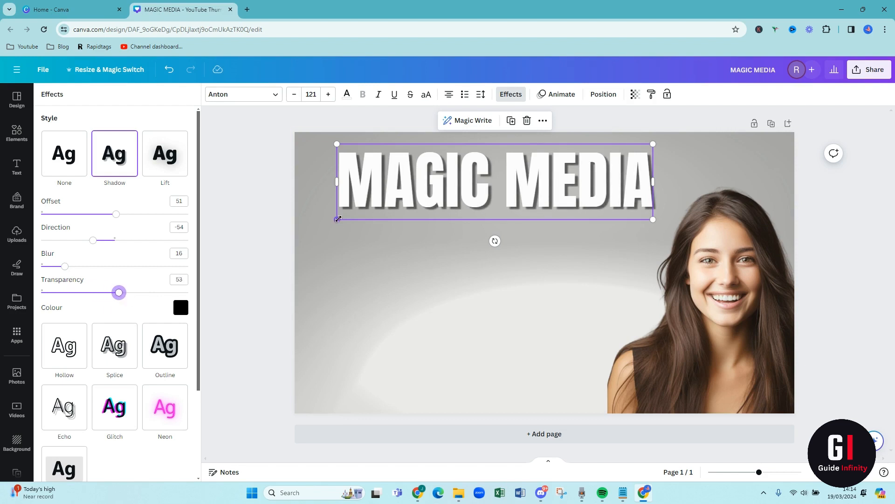
- Enlarge the MAGIC MEDIA heading from its lower-left corner so it extends close to the page's left edge
drag(338, 219, 306, 228)
click(323, 260)
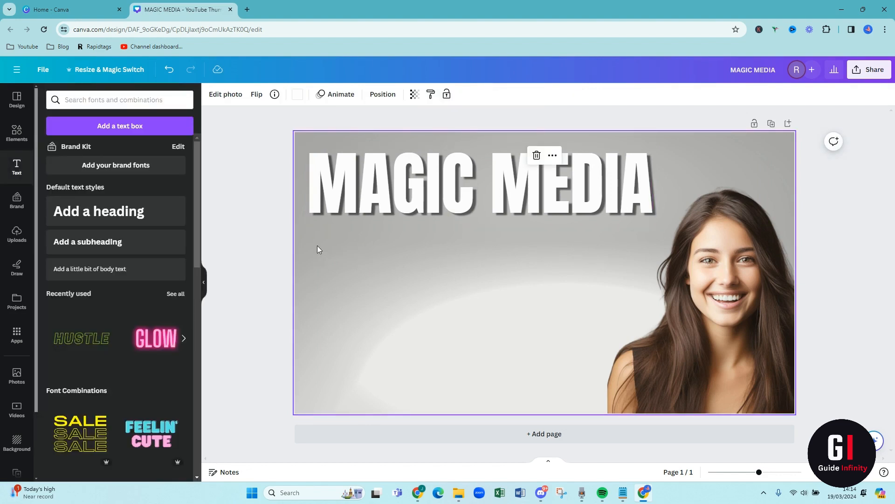
click(257, 263)
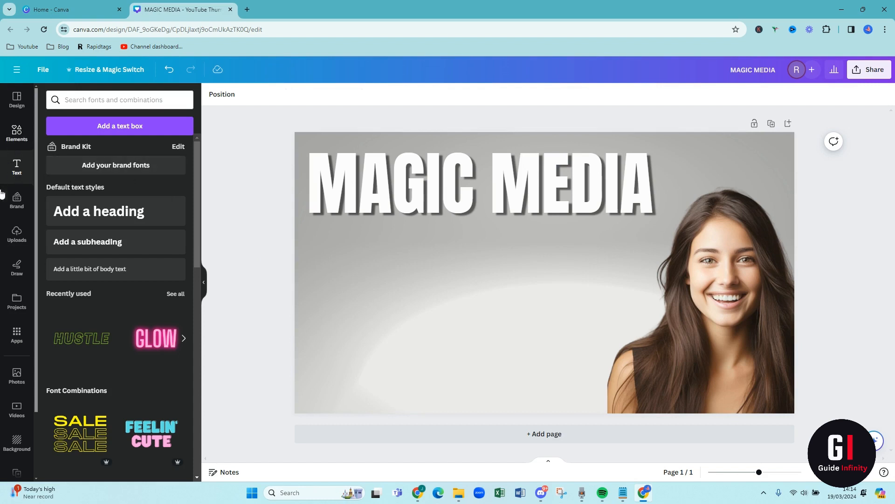
- Search the elements for CANVA LOGO and add the round white-C logo from the photo results to the page
click(16, 136)
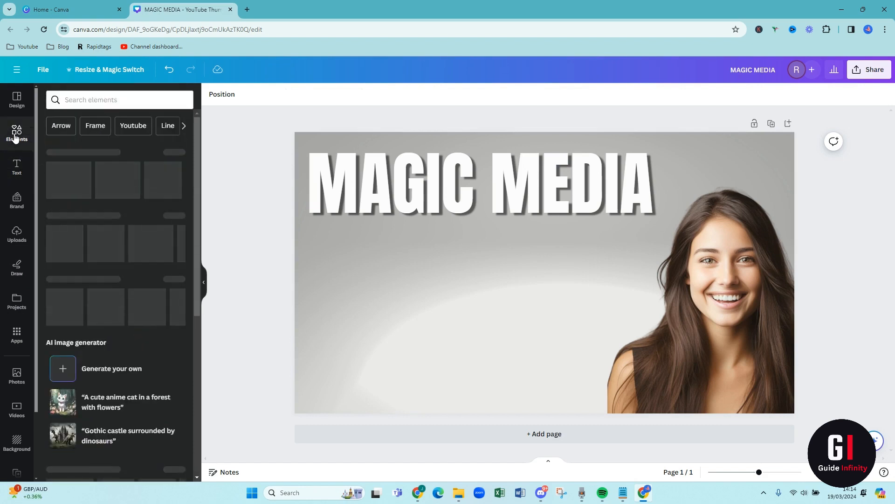
click(85, 101)
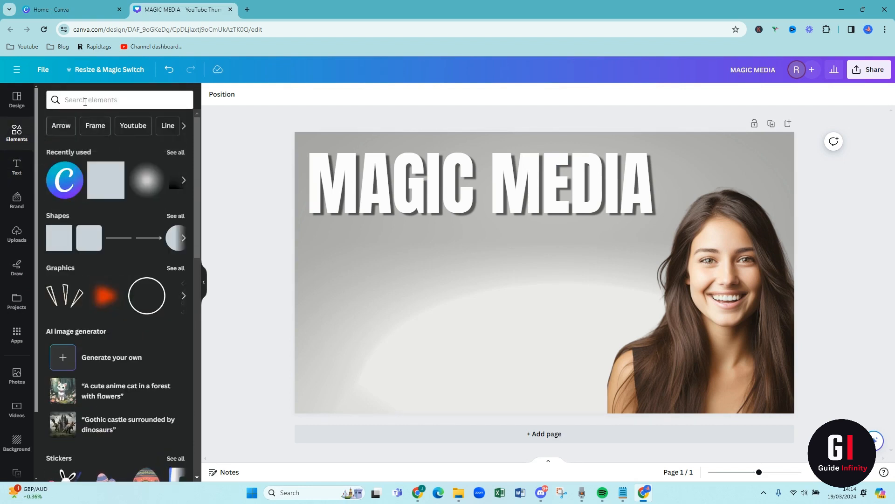
text(C)
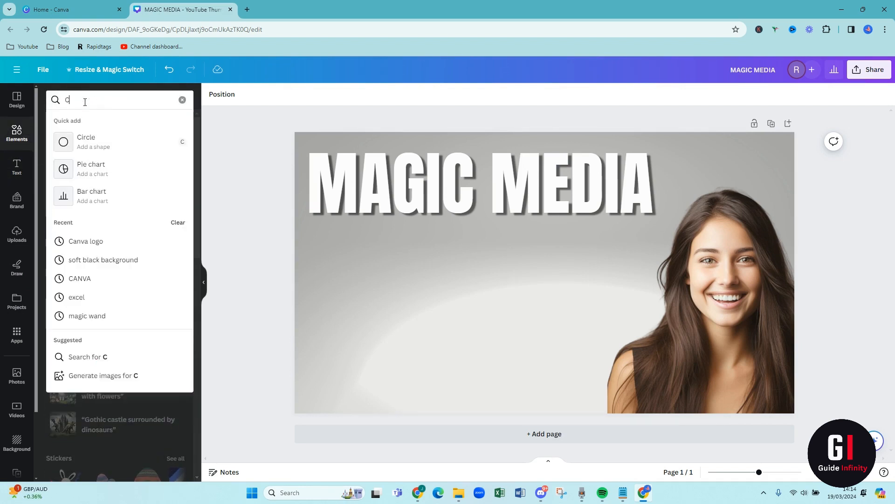
text(ANVA)
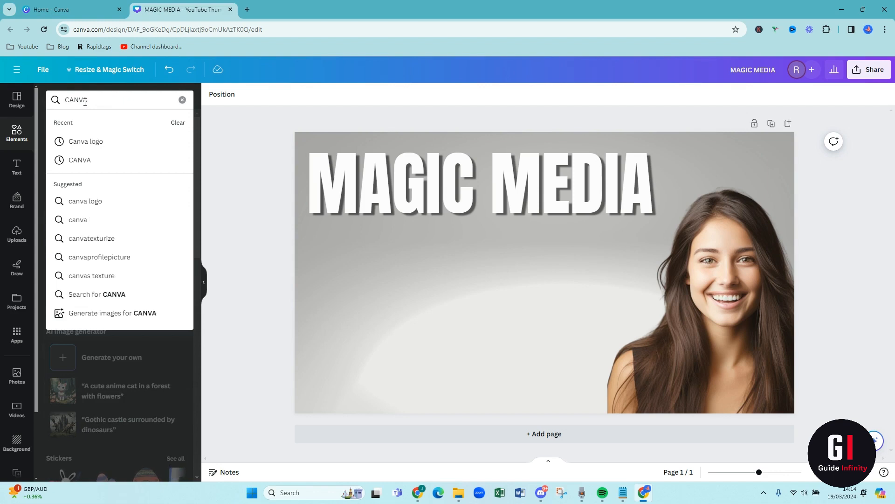
text( LOGO)
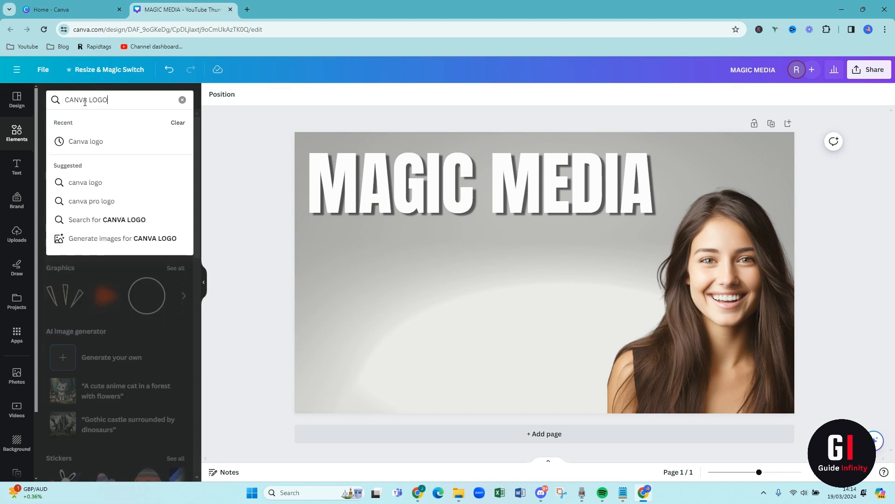
key(Return)
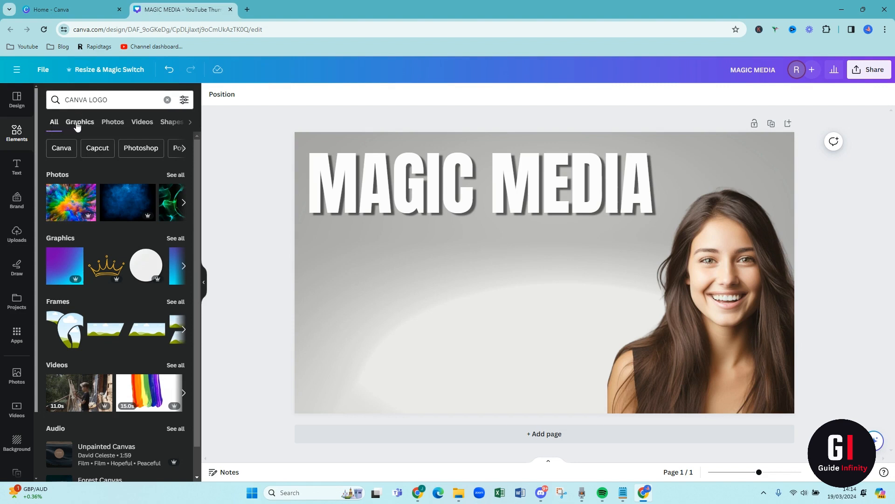
click(113, 126)
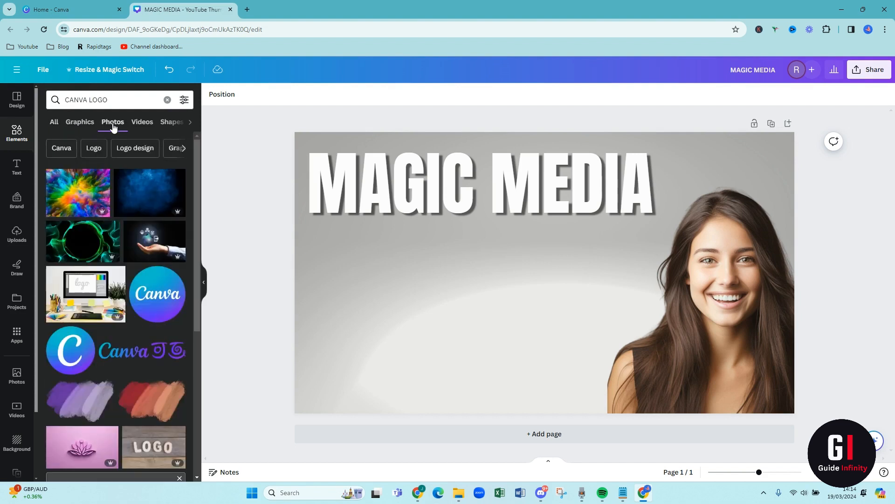
click(70, 358)
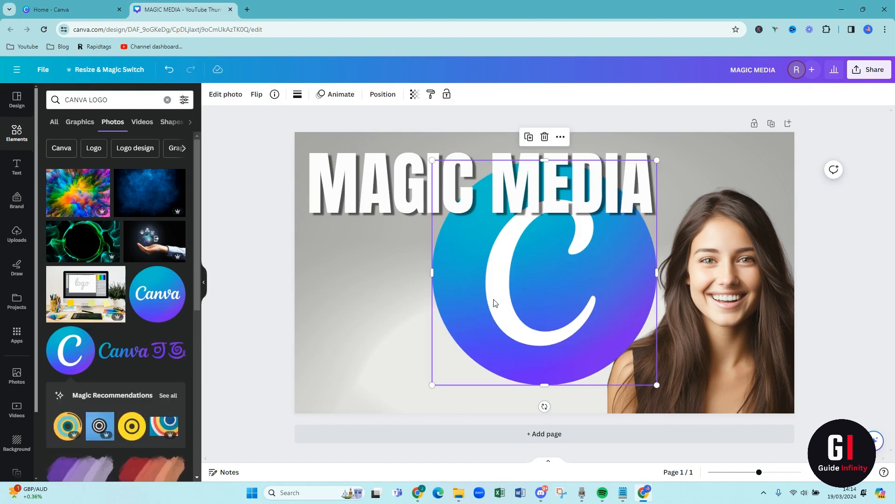
- Scale down the round Canva logo and place it below the MAGIC MEDIA heading, beside the portrait
drag(494, 304, 448, 322)
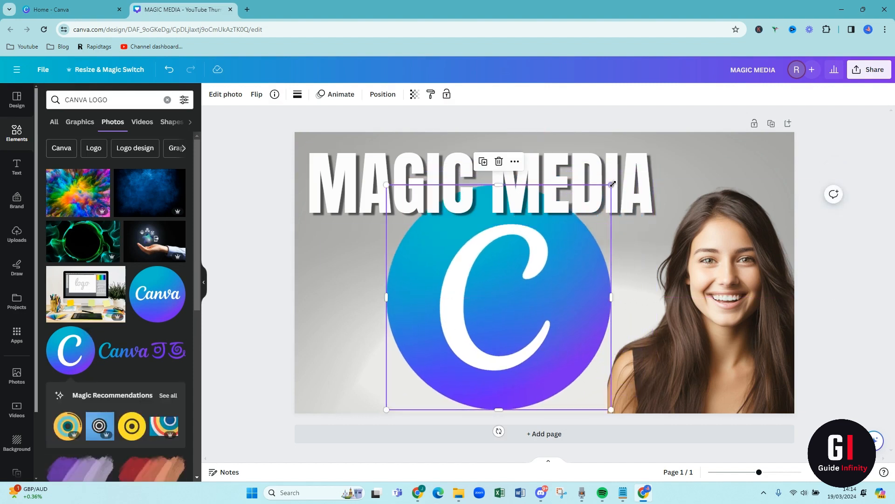
drag(609, 191, 567, 231)
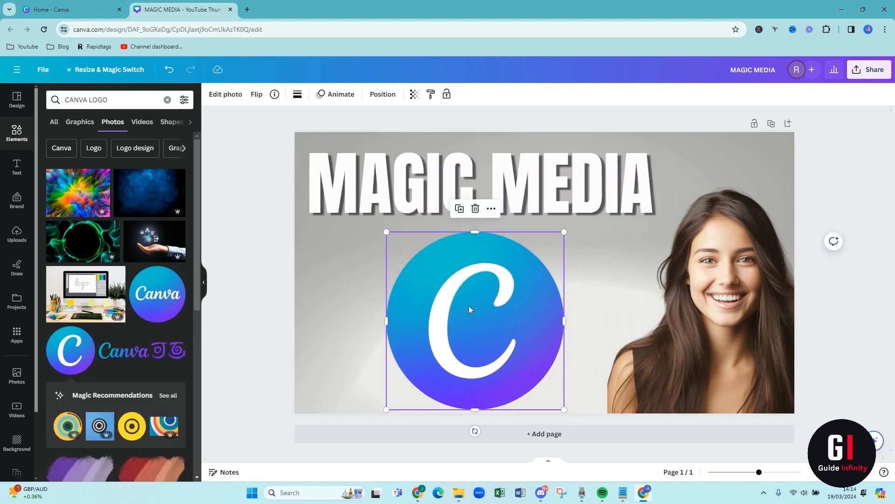
drag(469, 304, 473, 302)
click(339, 306)
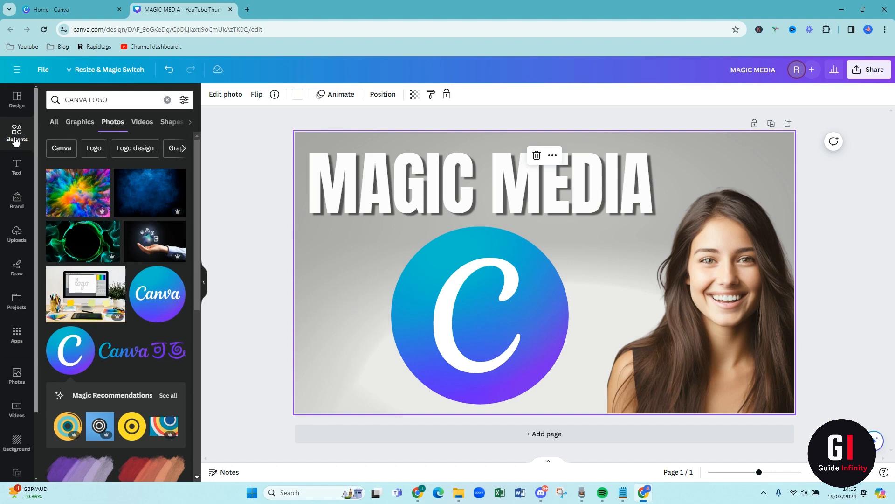
- Search the elements for magic wand and add the black wand graphic with white tips and three orange stars to the page
click(167, 99)
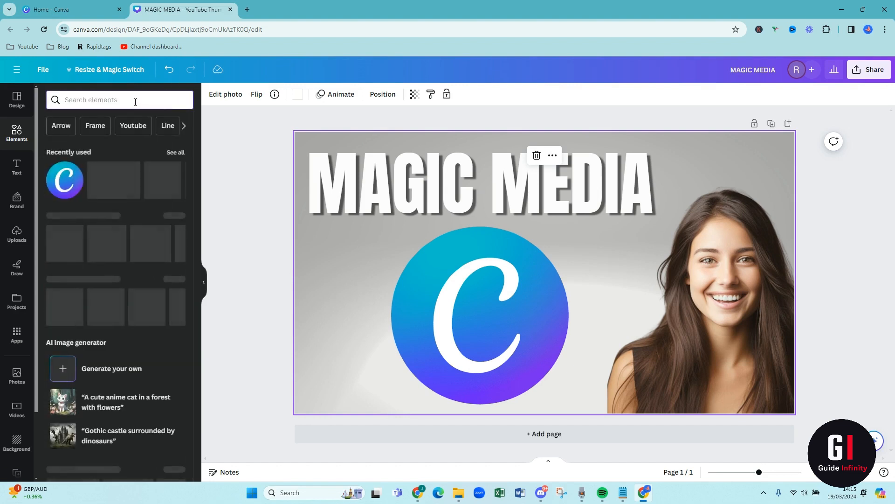
text(WAND)
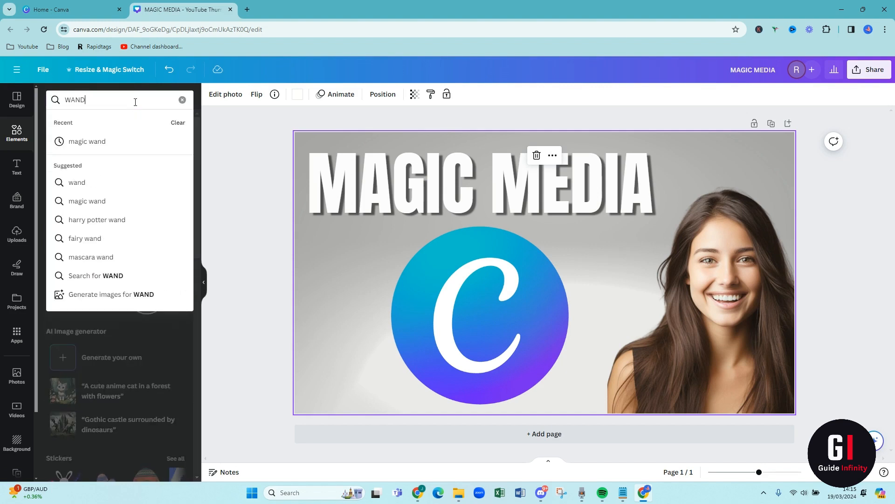
click(106, 142)
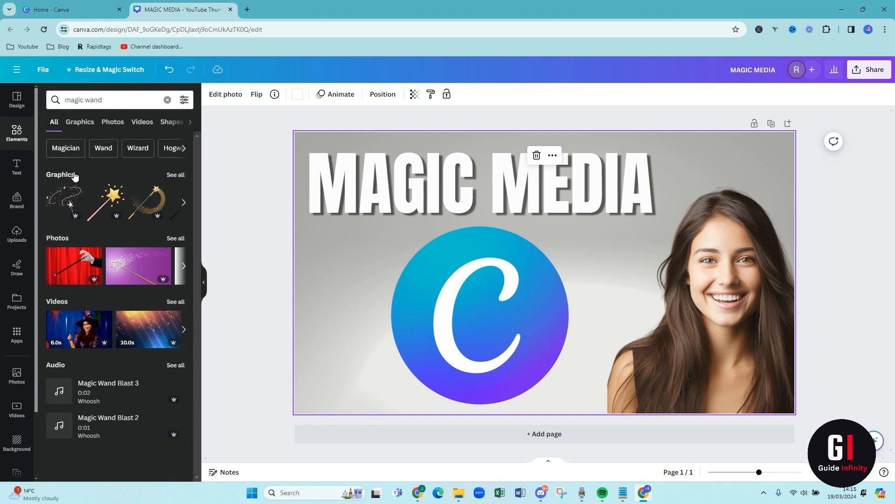
click(176, 174)
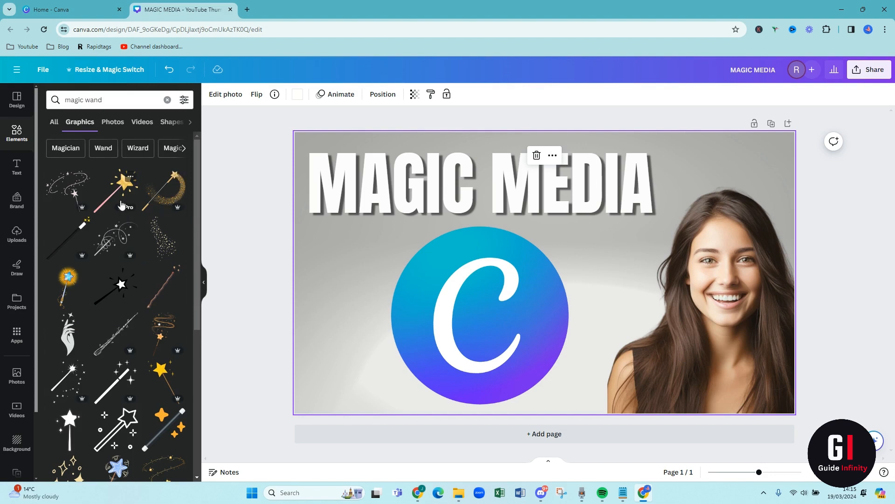
scroll(110, 233, down, 2)
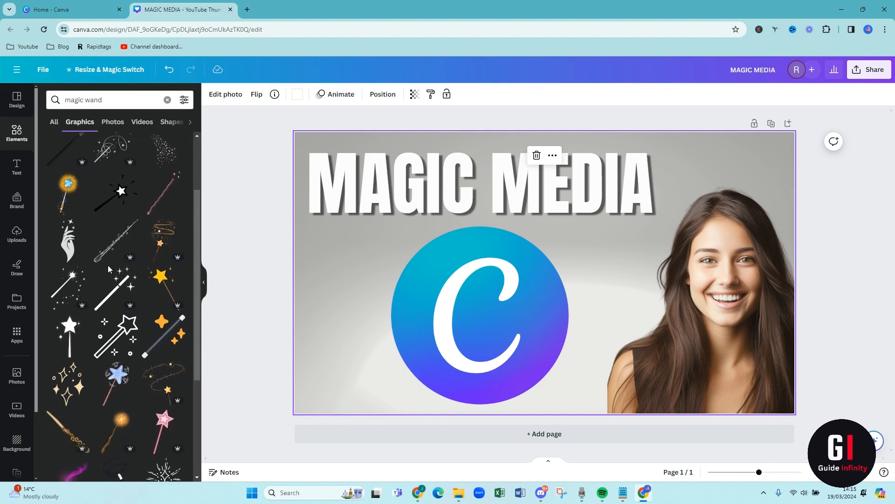
scroll(107, 268, down, 4)
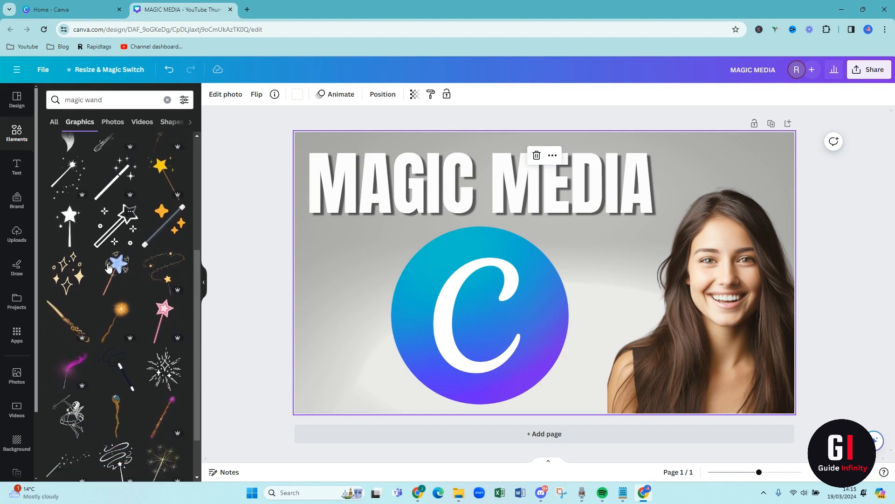
scroll(108, 268, down, 1)
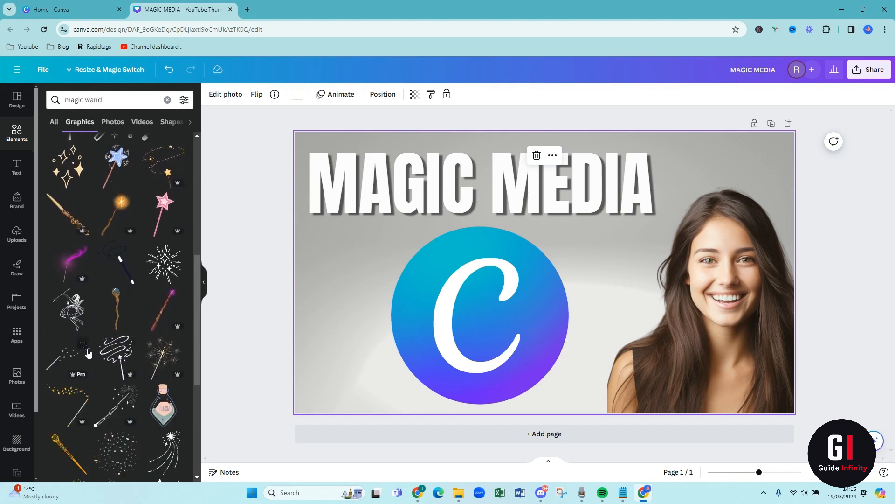
scroll(140, 280, up, 3)
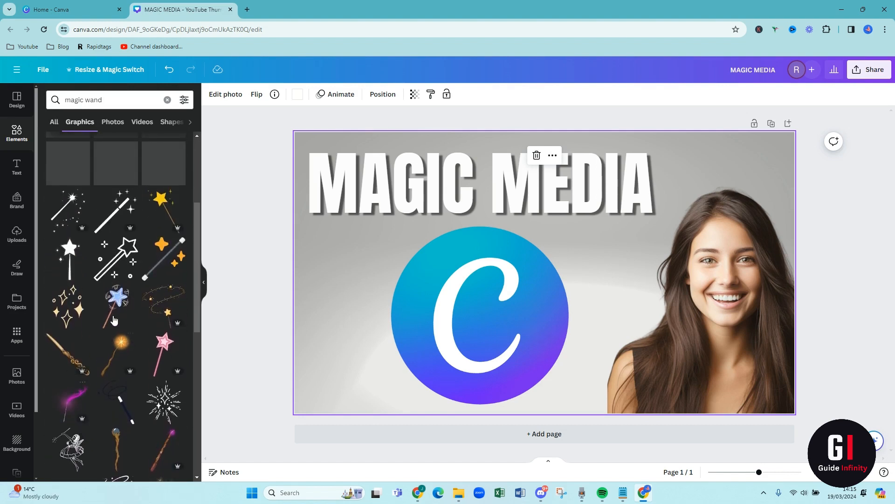
click(152, 267)
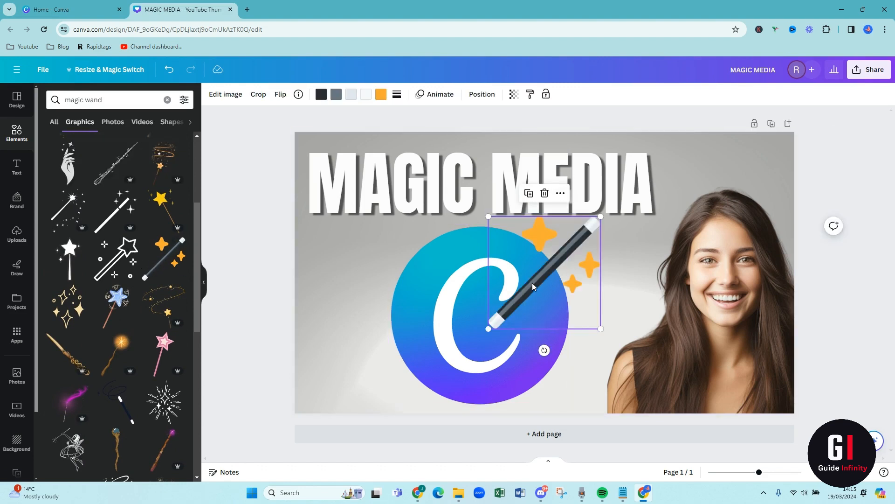
- Place the wand in the page's lower-left corner, overlapping the Canva logo's edge, and enlarge it slightly from its upper-right corner
drag(533, 285, 354, 368)
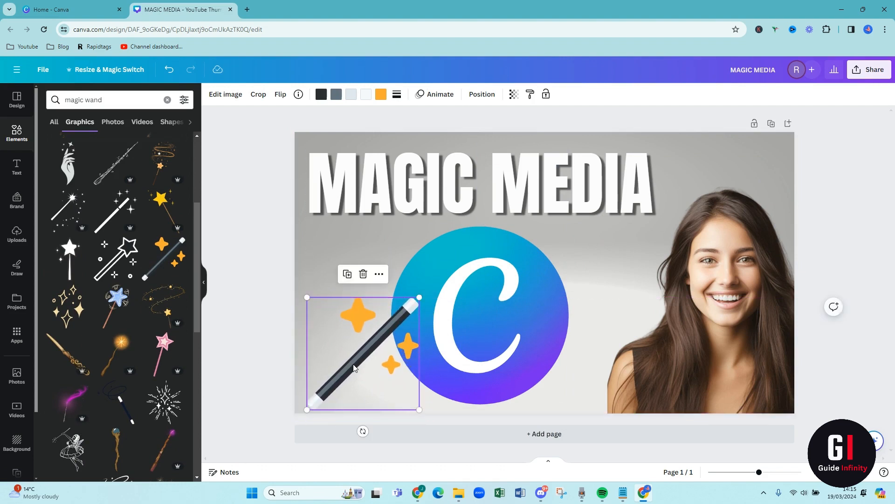
drag(420, 295, 429, 287)
click(598, 277)
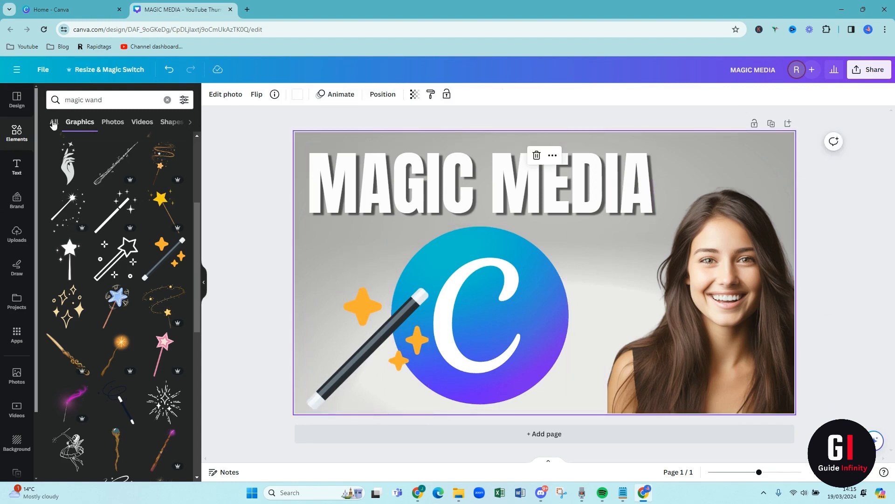
- Search the elements for star and add the yellow three-sparkle graphic to the page
click(16, 133)
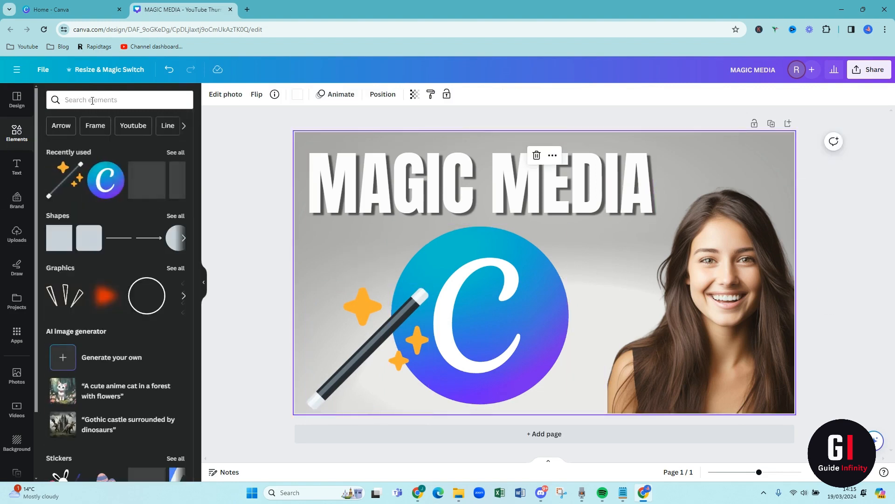
click(92, 100)
text(star)
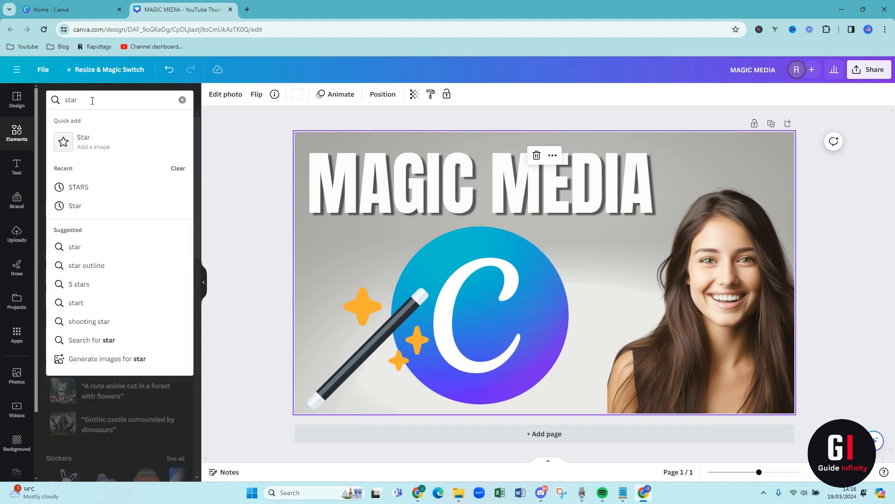
key(Return)
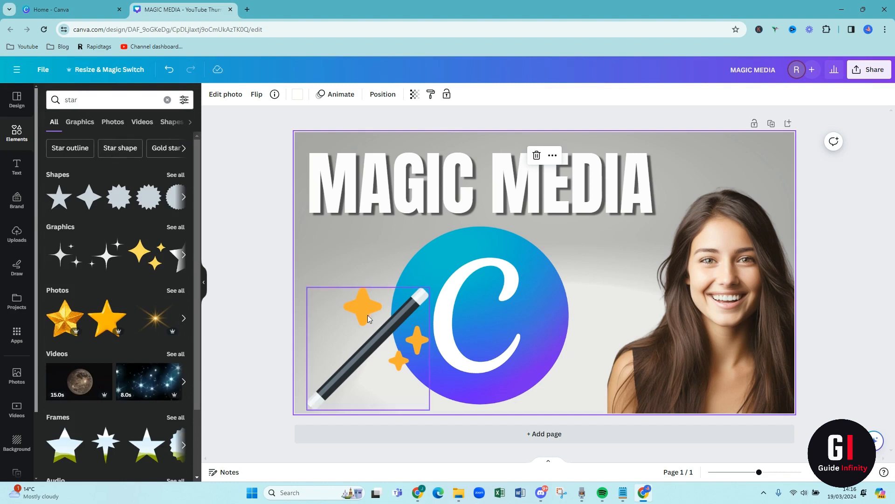
click(147, 254)
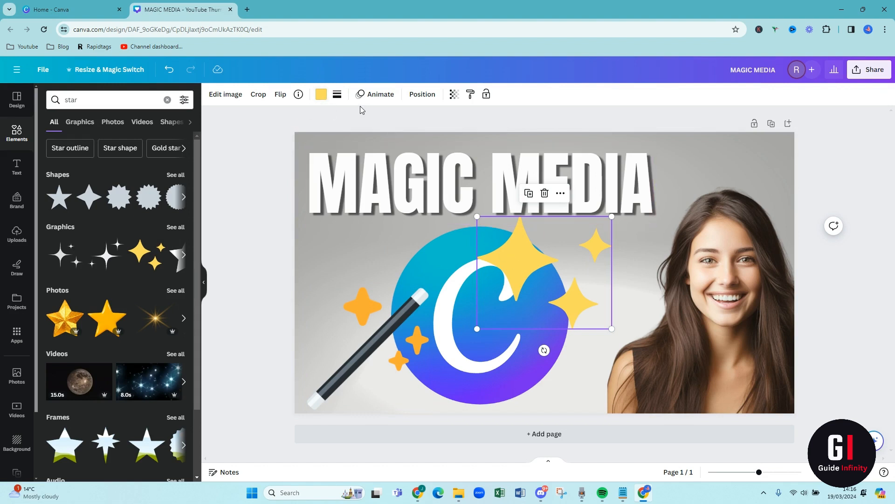
- Recolour the three-sparkle graphic to the document orange #ffac33 and scale it down slightly from its upper-left corner
click(320, 96)
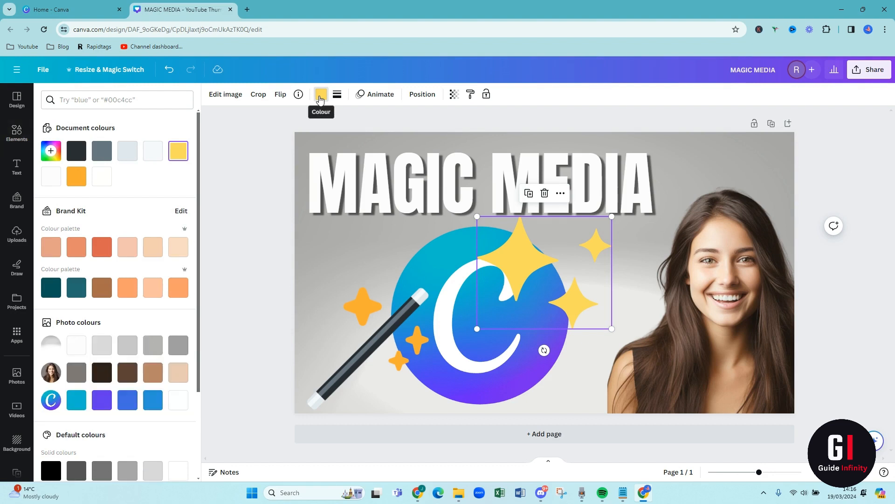
click(76, 181)
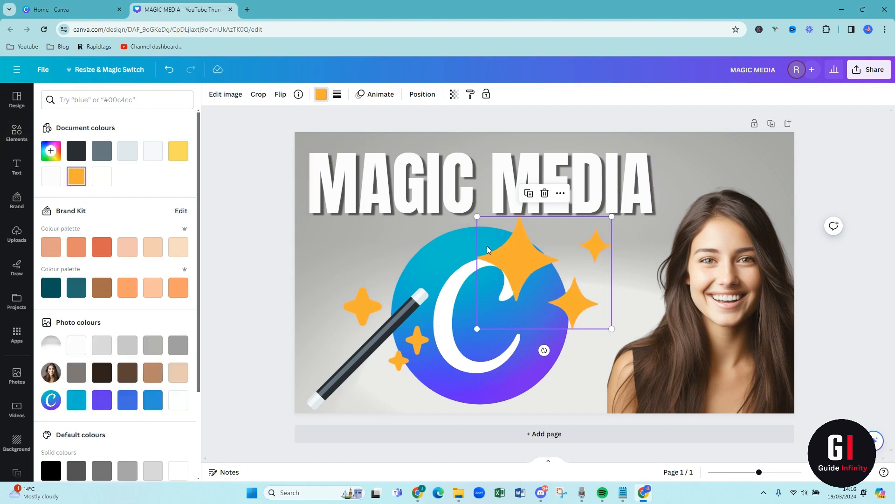
drag(477, 216, 495, 232)
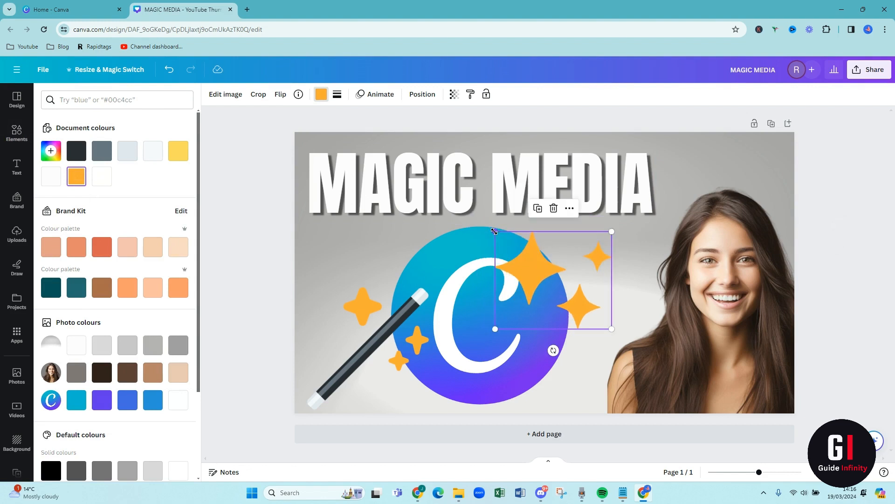
- Send the orange sparkles to the back and shift them slightly up and outward beyond the Canva logo's upper-right edge
right_click(536, 265)
mouse_move(572, 344)
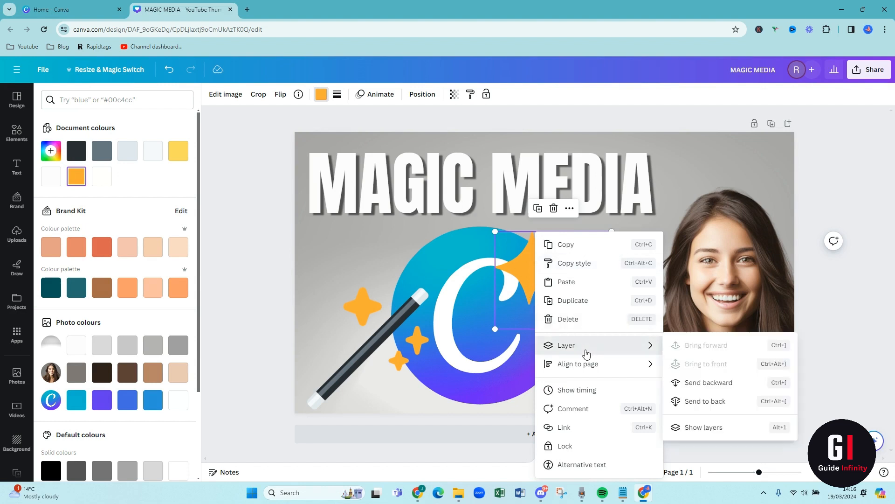
click(704, 401)
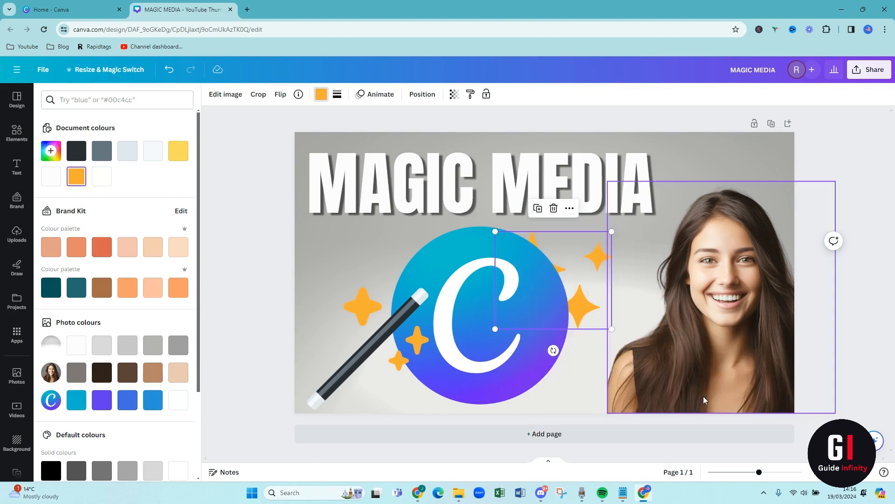
drag(573, 259, 583, 251)
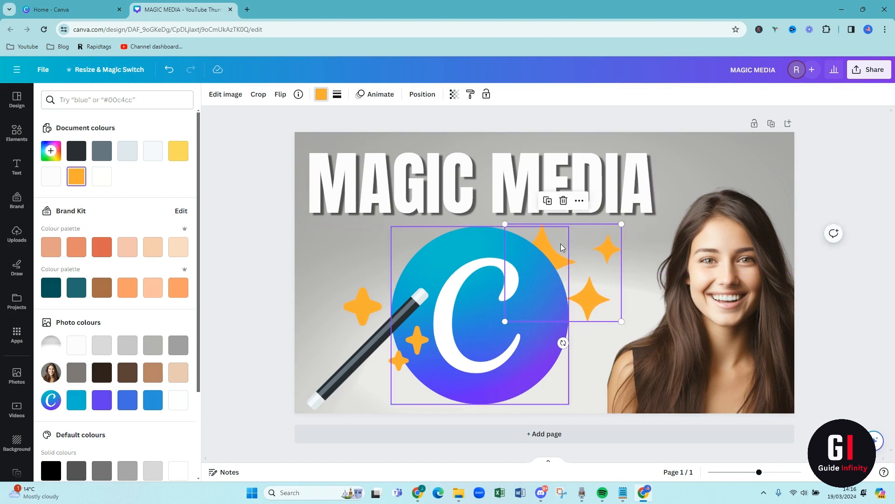
- Paste a copy of the orange sparkles, send it to the back and position it behind the Canva logo's upper-left edge, above the wand
key(ctrl+v)
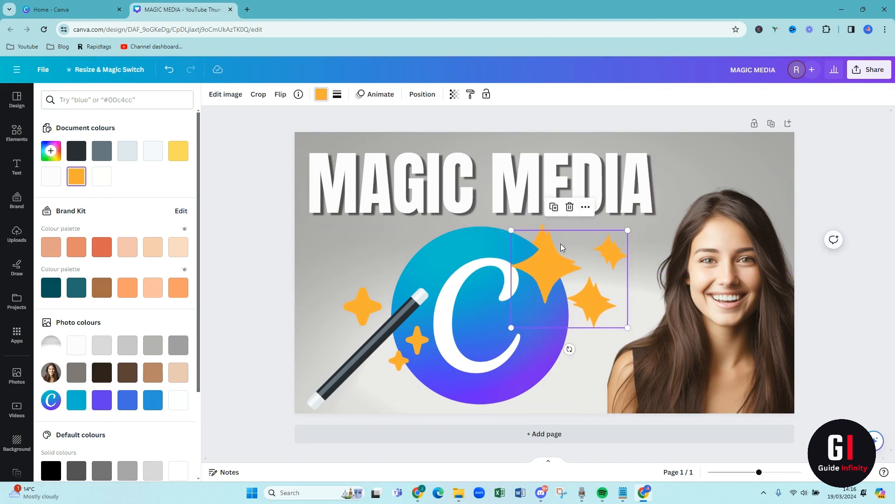
drag(553, 261, 397, 250)
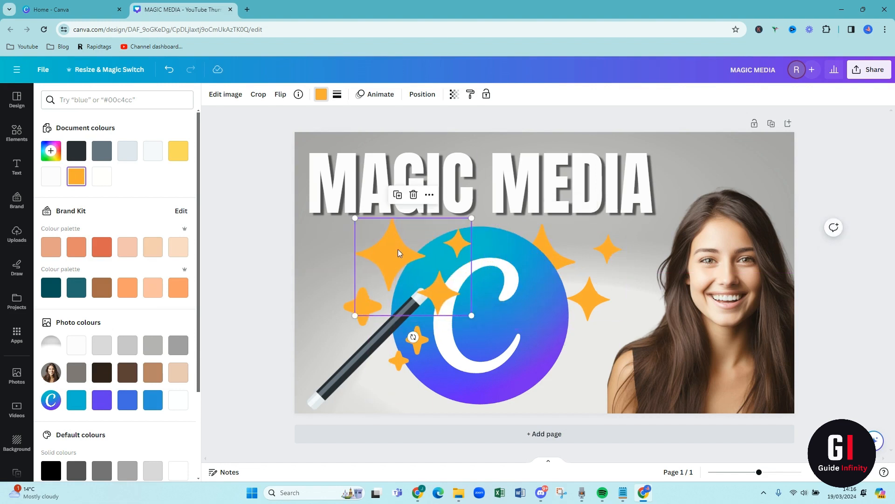
right_click(398, 250)
mouse_move(476, 351)
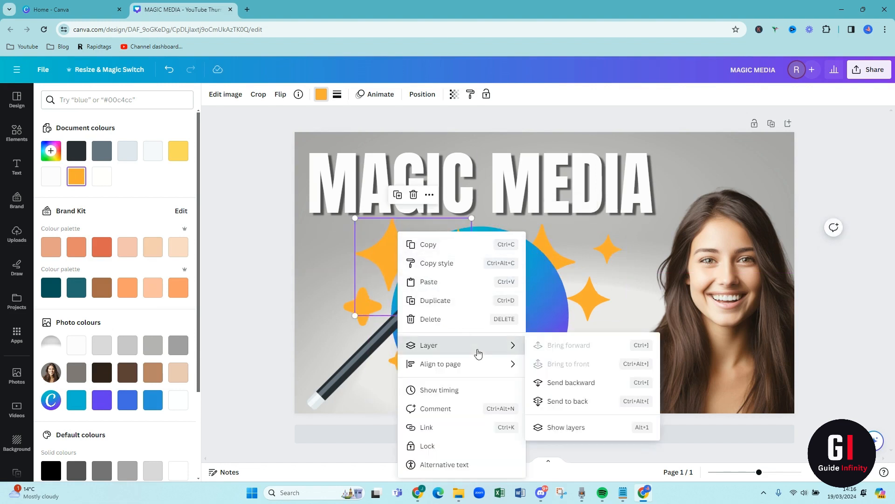
click(582, 402)
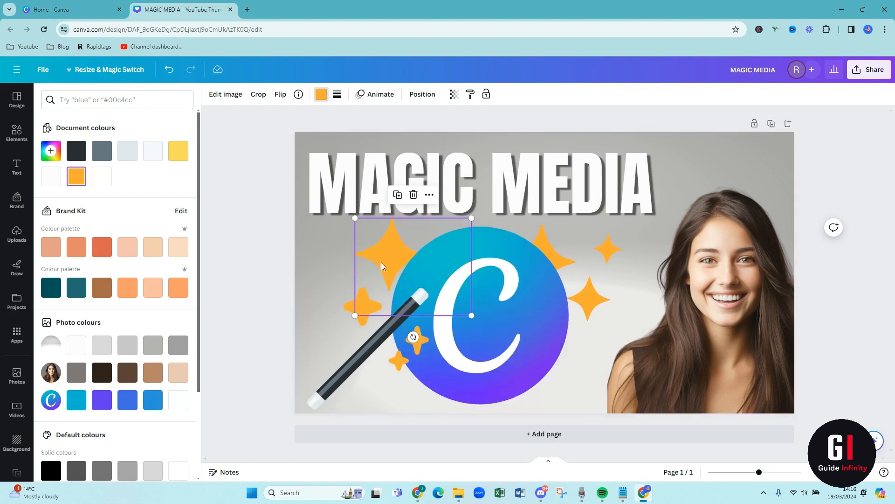
drag(381, 266, 385, 259)
click(348, 268)
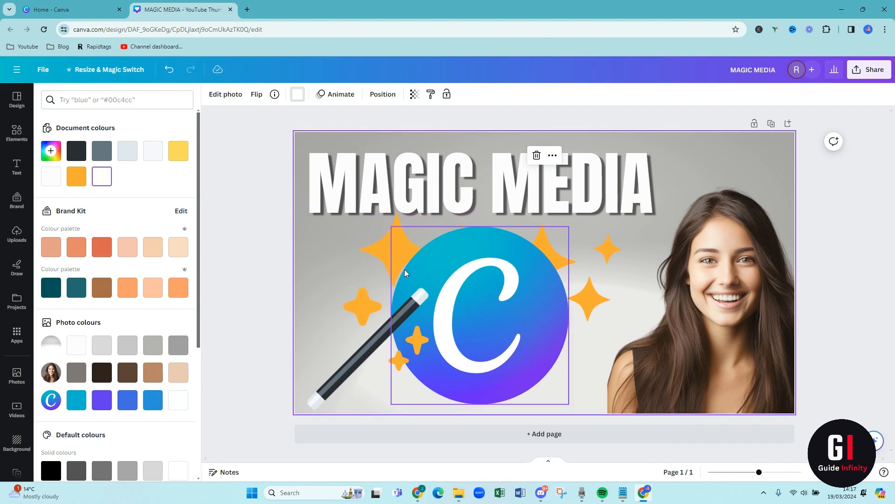
click(268, 245)
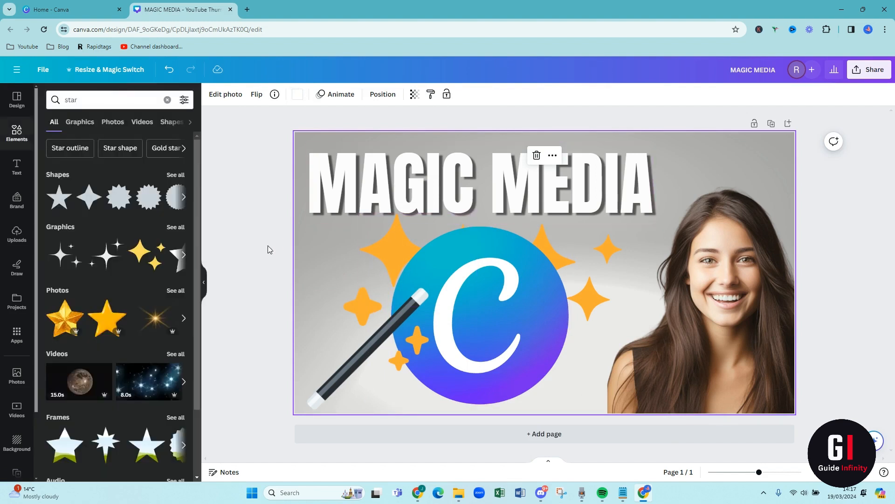